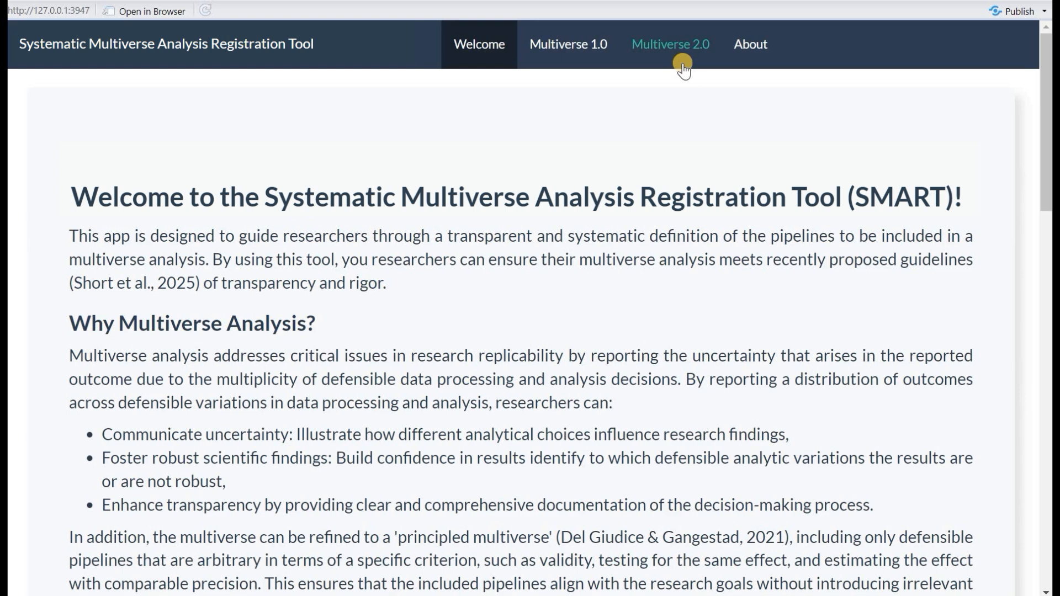
Switch to Multiverse 1.0 and tick Preprocessing as a scope category in Step 1a
{"action": "left_click", "coordinate": [572, 48]}
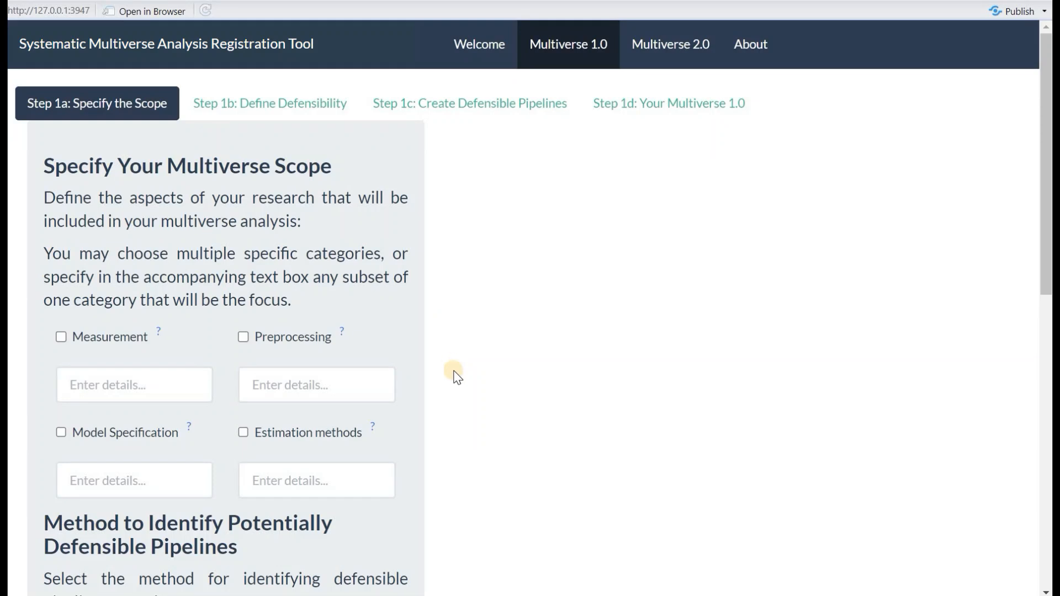
{"action": "mouse_move", "coordinate": [158, 335]}
Enter 'outlier definition, outlier handling' as the Preprocessing scope details
{"action": "left_click", "coordinate": [302, 387]}
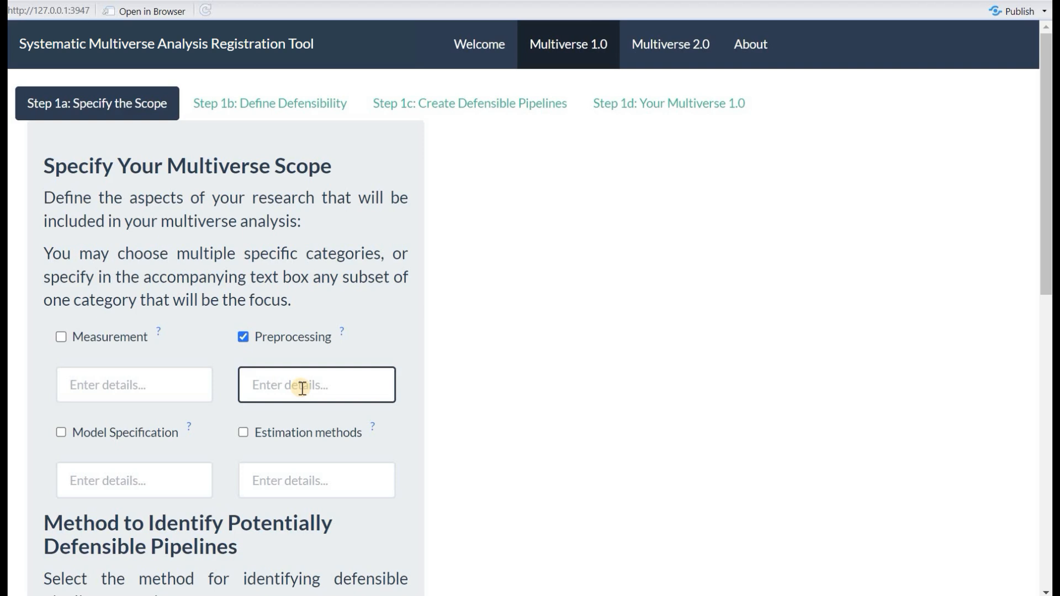
{"action": "type", "text": "outlier"}
{"action": "type", "text": " definition,"}
{"action": "type", "text": " outlier"}
{"action": "type", "text": " handling"}
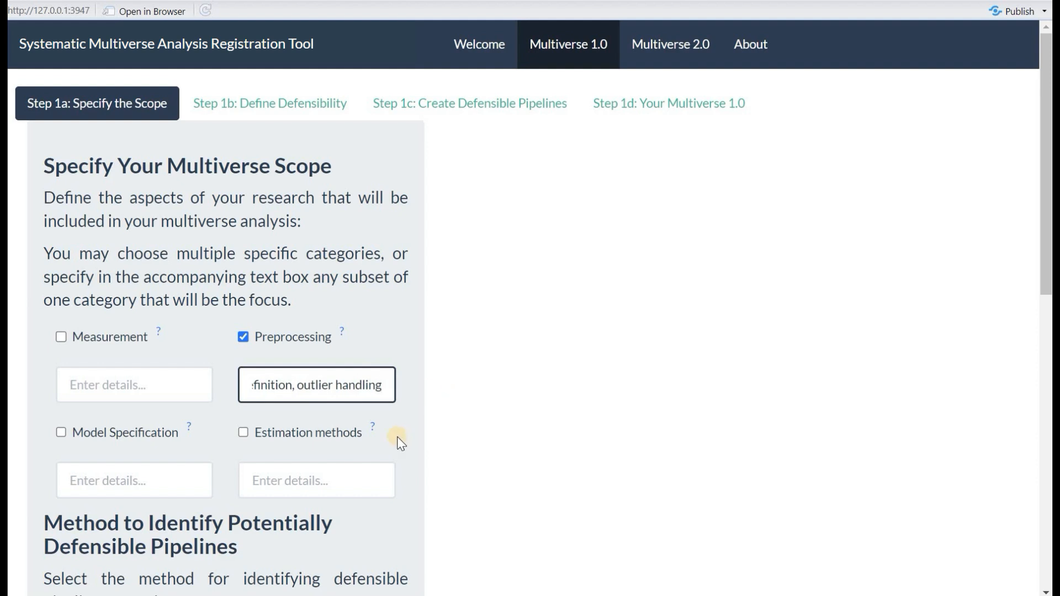
{"action": "scroll", "coordinate": [397, 439], "scroll_direction": "down", "scroll_amount": 6}
{"action": "scroll", "coordinate": [381, 298], "scroll_direction": "down", "scroll_amount": 2}
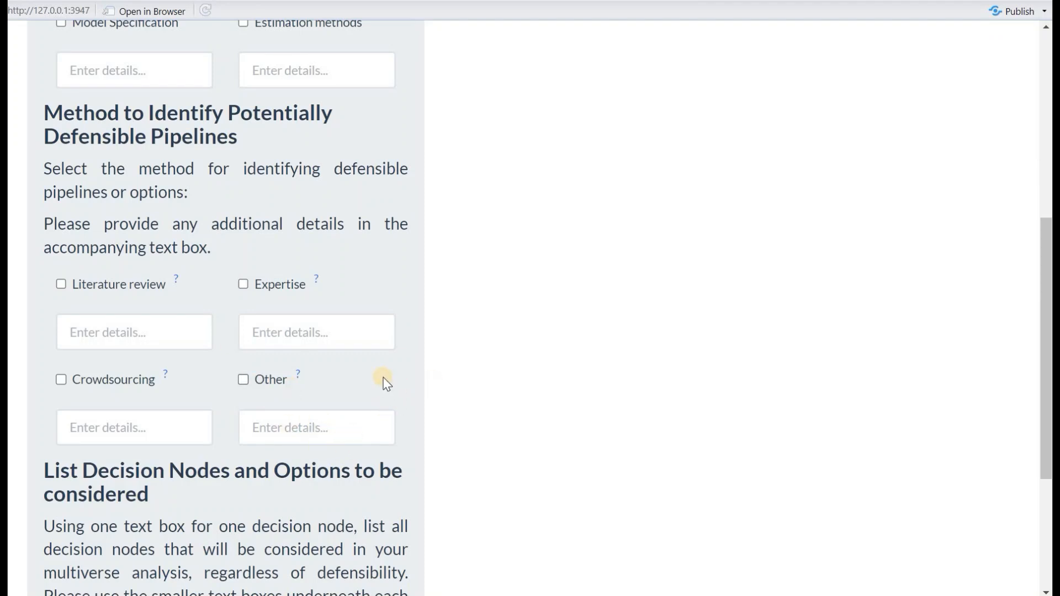
Tick Expertise as the identification method and describe it as 'single expert'
{"action": "left_click", "coordinate": [244, 284]}
{"action": "left_click", "coordinate": [308, 332]}
{"action": "type", "text": "si"}
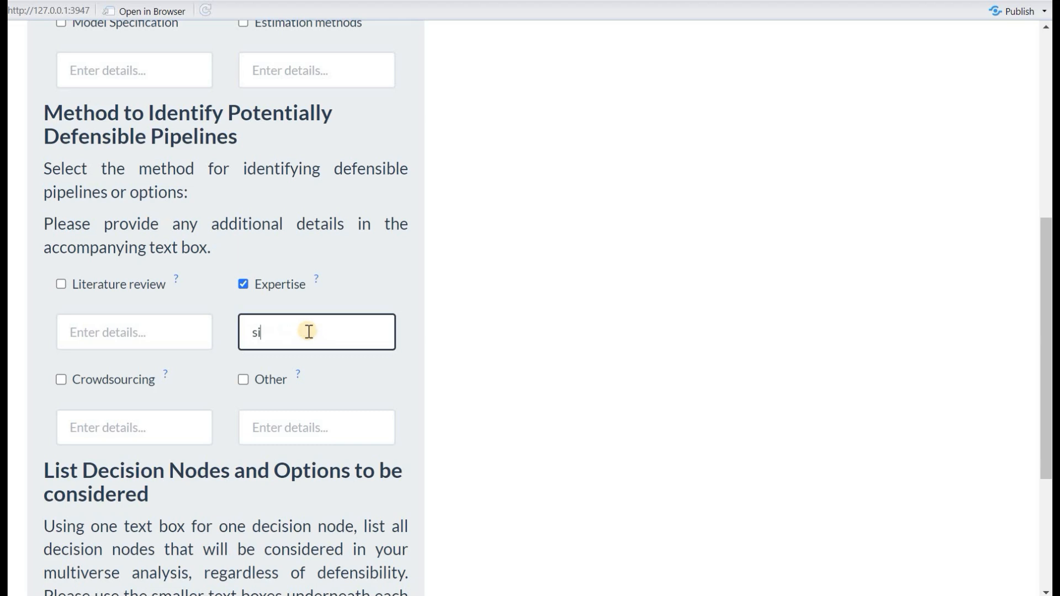
{"action": "type", "text": "ngle expert"}
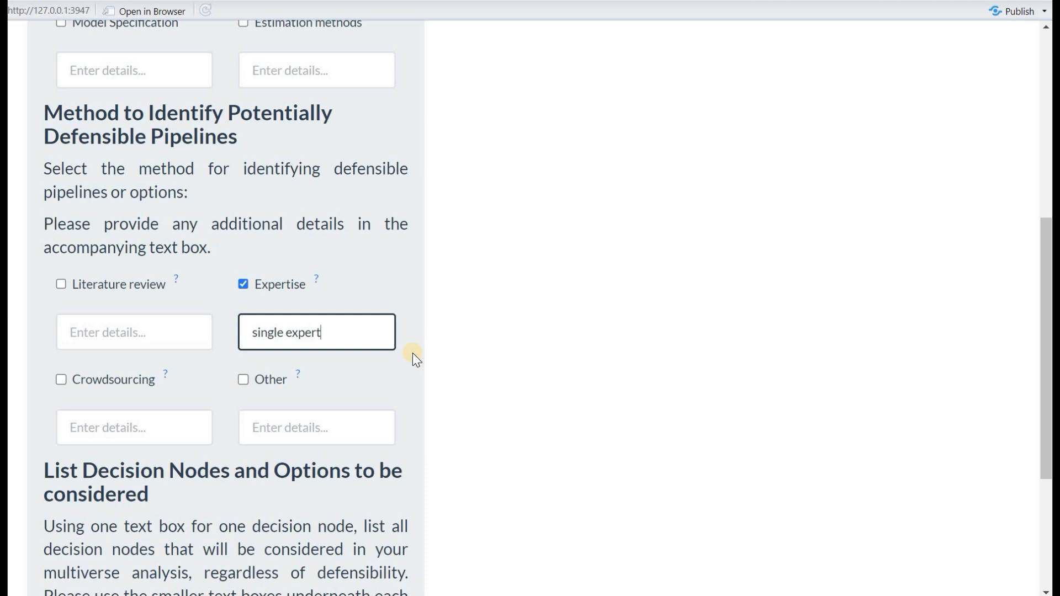
{"action": "scroll", "coordinate": [412, 352], "scroll_direction": "down", "scroll_amount": 5}
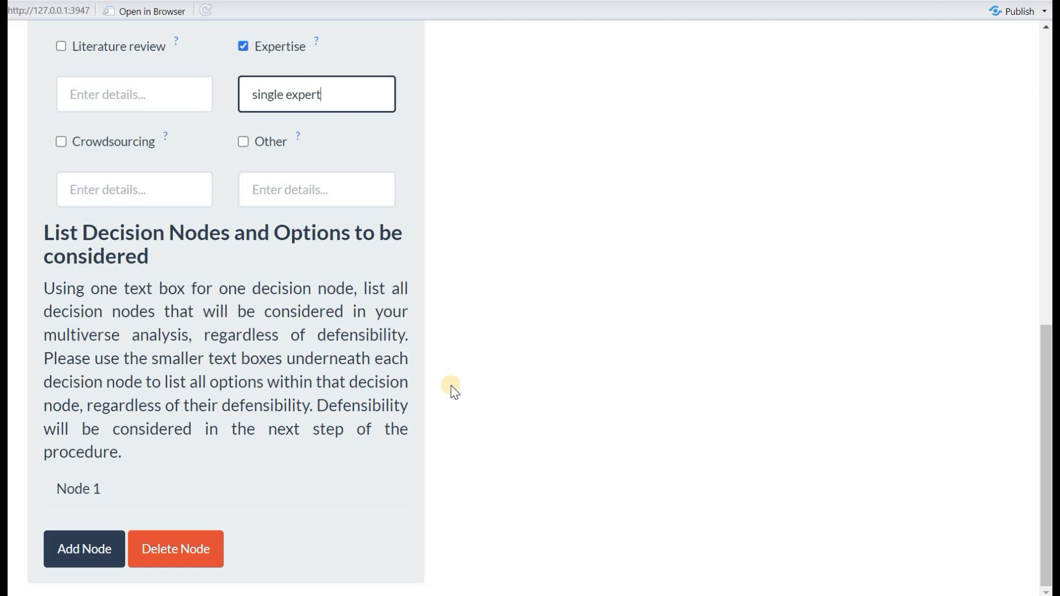
Name Node 1 'outlier detection' and give it a first option '+/- 3 SD from group mean'
{"action": "left_click", "coordinate": [77, 491]}
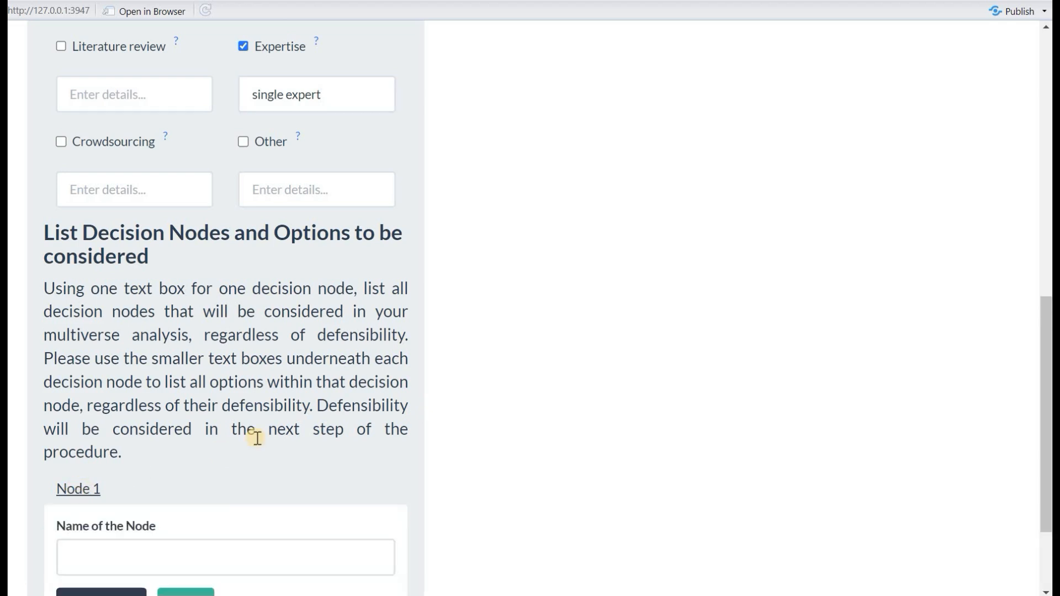
{"action": "scroll", "coordinate": [258, 438], "scroll_direction": "down", "scroll_amount": 3}
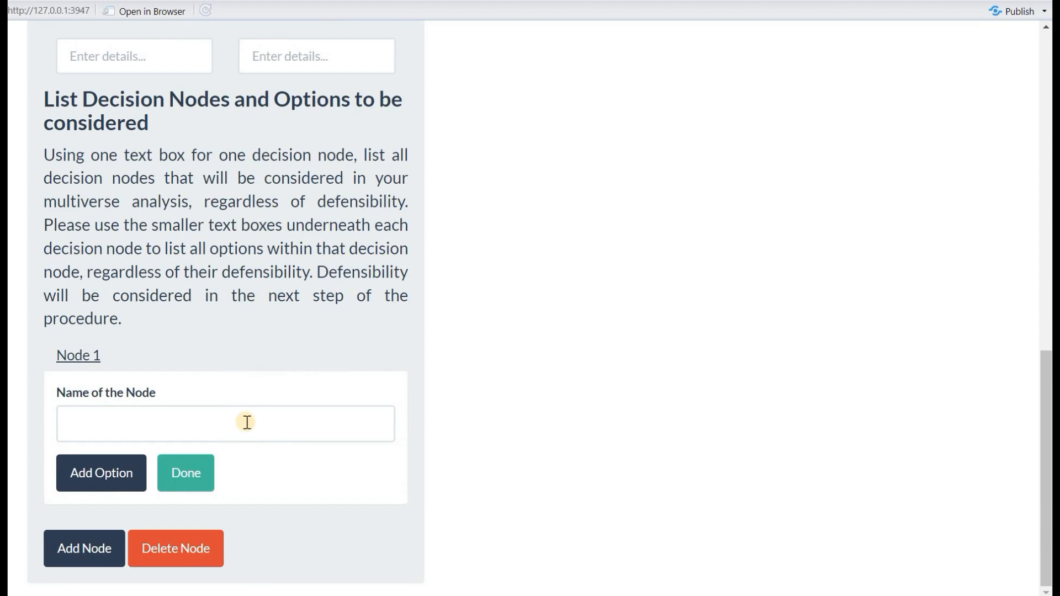
{"action": "left_click", "coordinate": [247, 422]}
{"action": "type", "text": "outlier detection"}
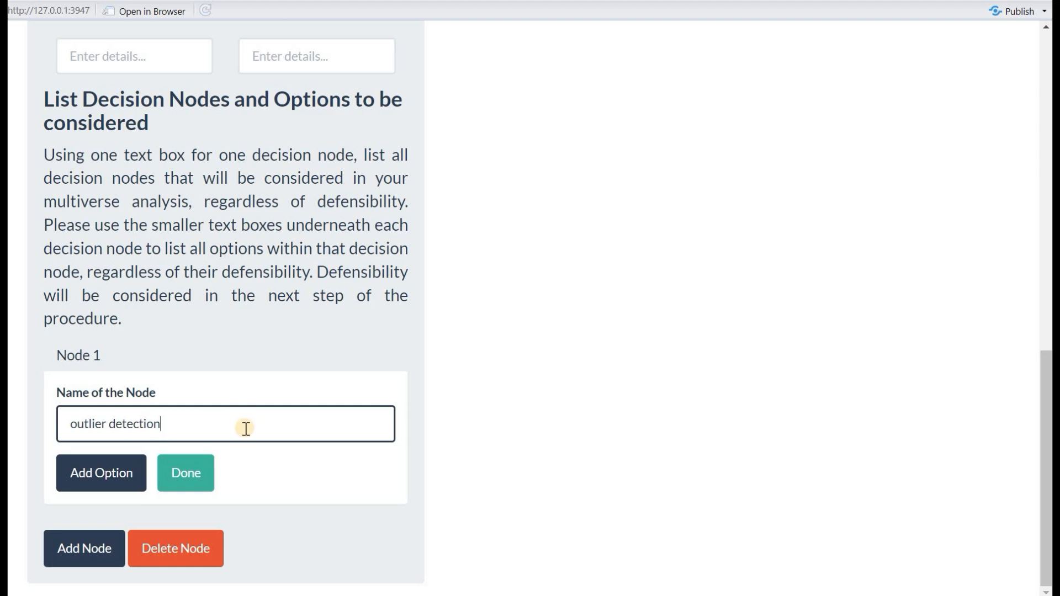
{"action": "left_click", "coordinate": [118, 478]}
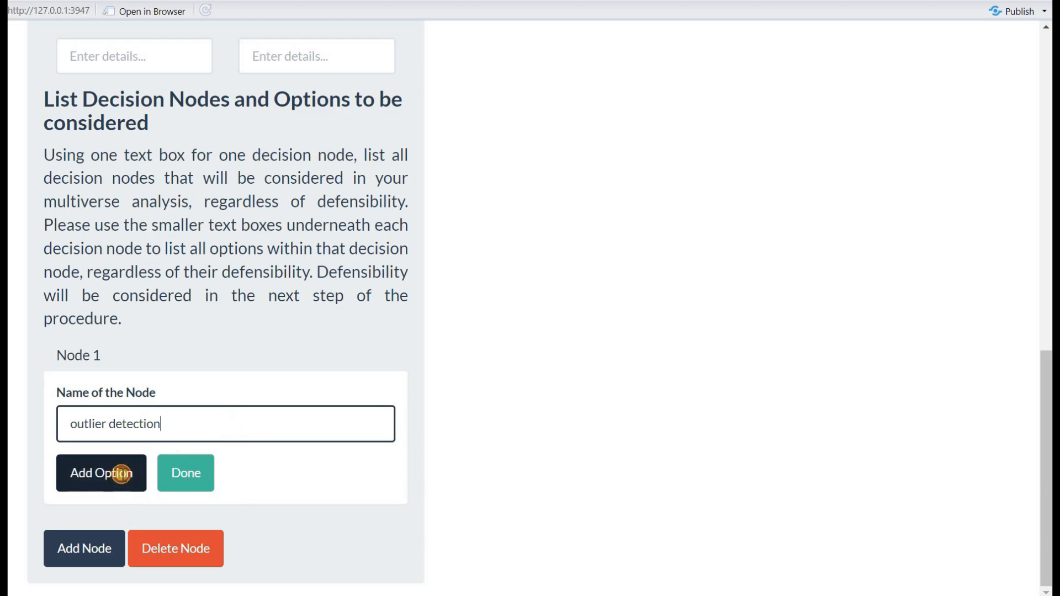
{"action": "left_click", "coordinate": [147, 467]}
{"action": "type", "text": "+/"}
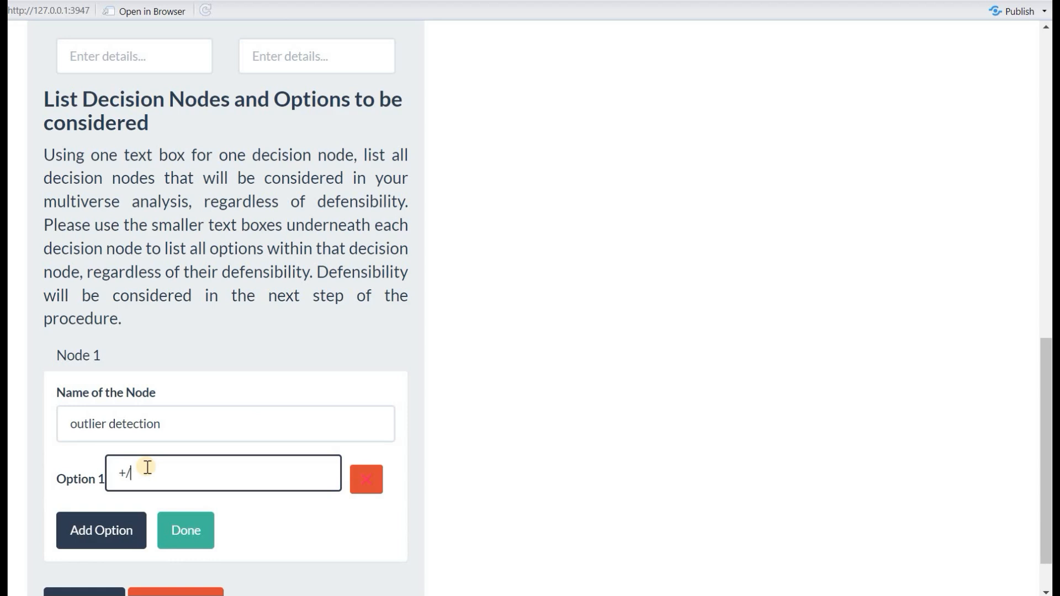
{"action": "type", "text": "- 3 SD from group mean"}
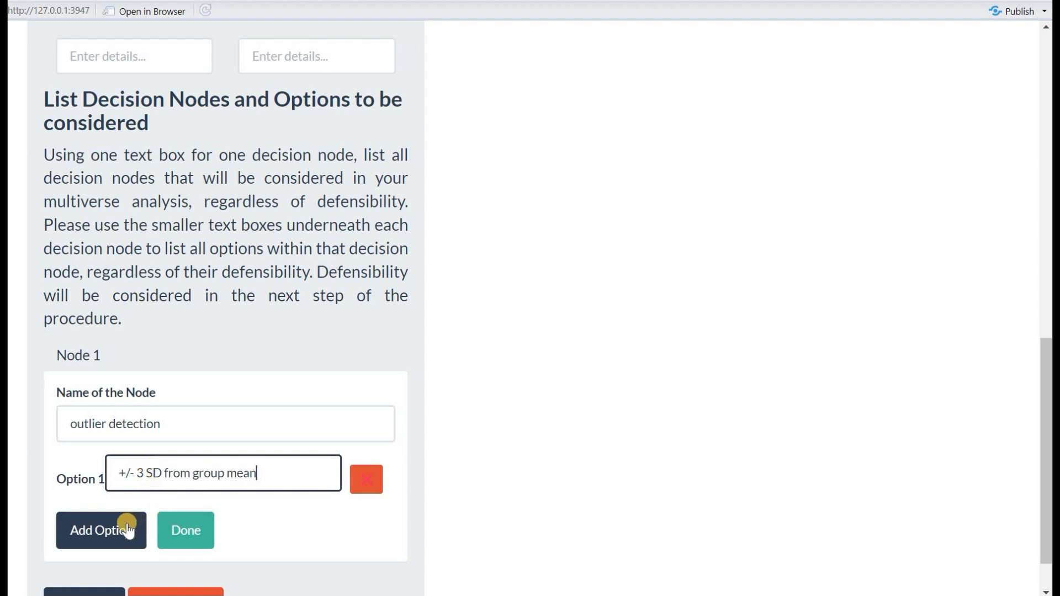
Add three more options to the node, filled in as 1b, 1c and 1d
{"action": "left_click", "coordinate": [133, 527]}
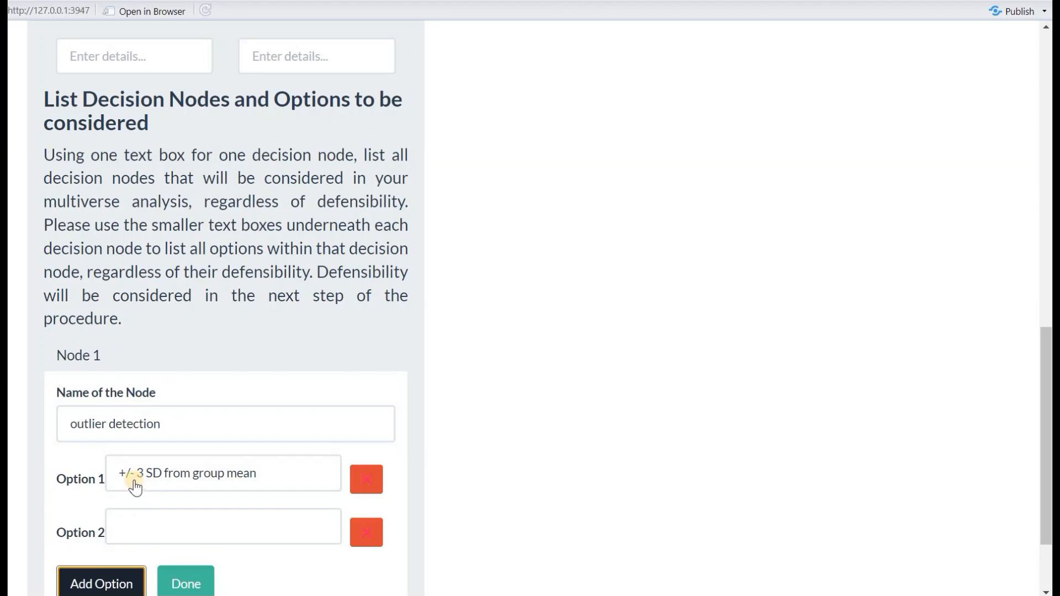
{"action": "scroll", "coordinate": [135, 488], "scroll_direction": "down", "scroll_amount": 3}
{"action": "left_click", "coordinate": [116, 470]}
{"action": "left_click", "coordinate": [122, 511]}
{"action": "scroll", "coordinate": [172, 314], "scroll_direction": "down", "scroll_amount": 2}
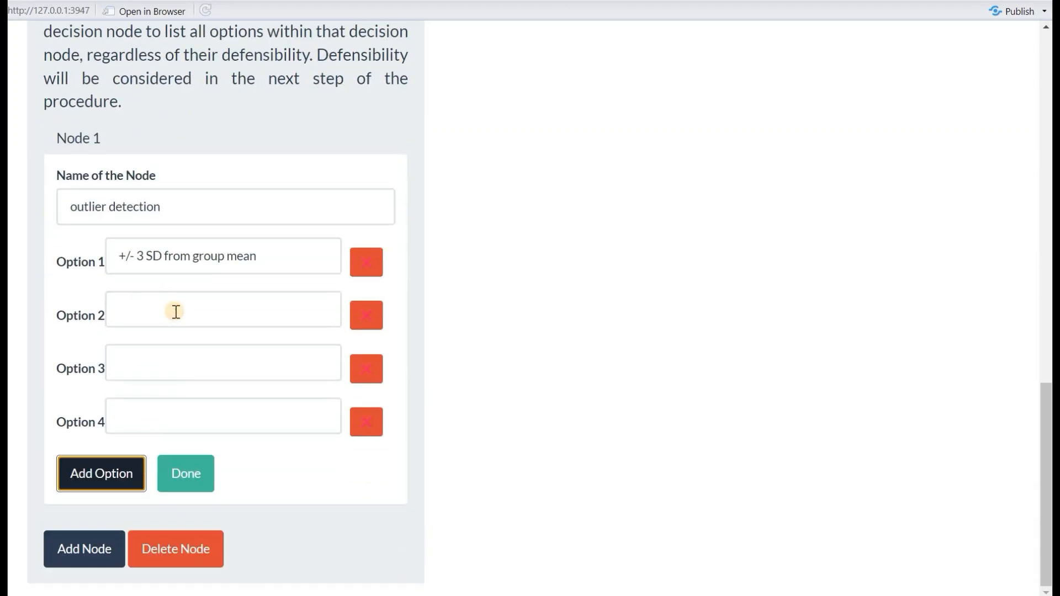
{"action": "left_click", "coordinate": [176, 312]}
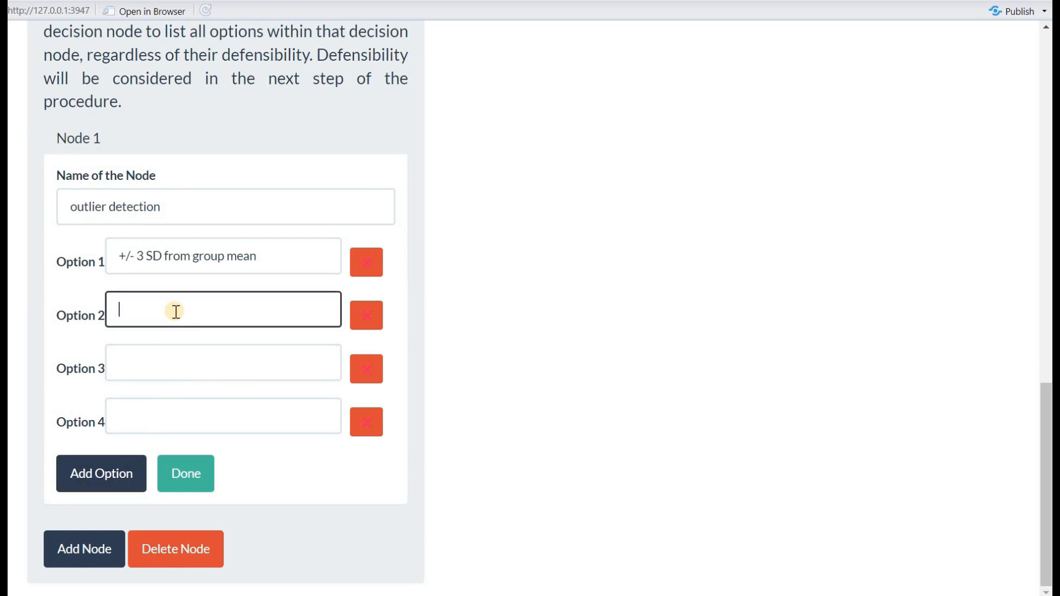
{"action": "type", "text": "1b"}
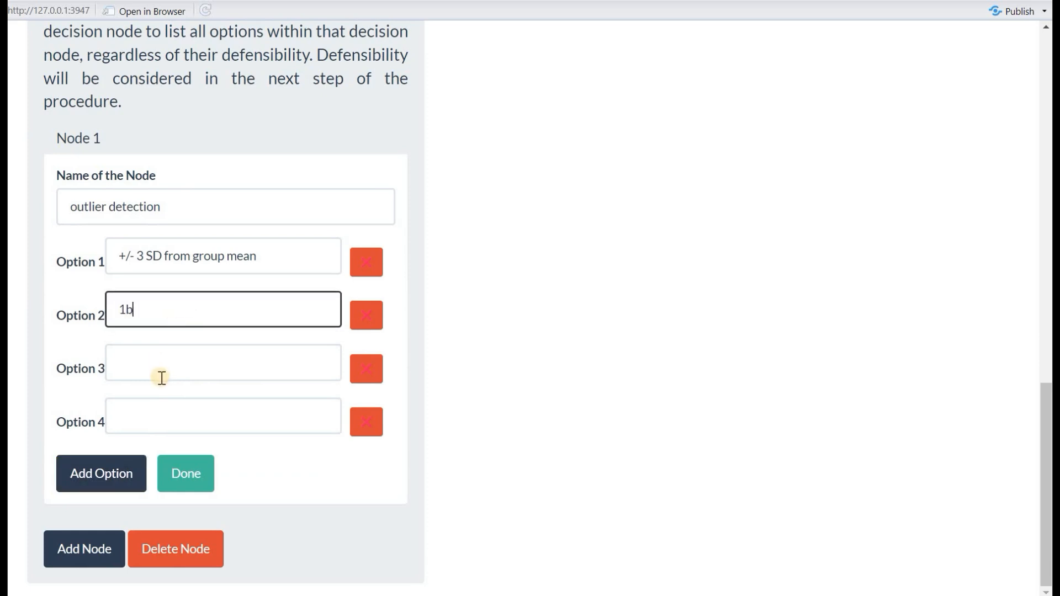
{"action": "left_click", "coordinate": [166, 369]}
{"action": "type", "text": "1c"}
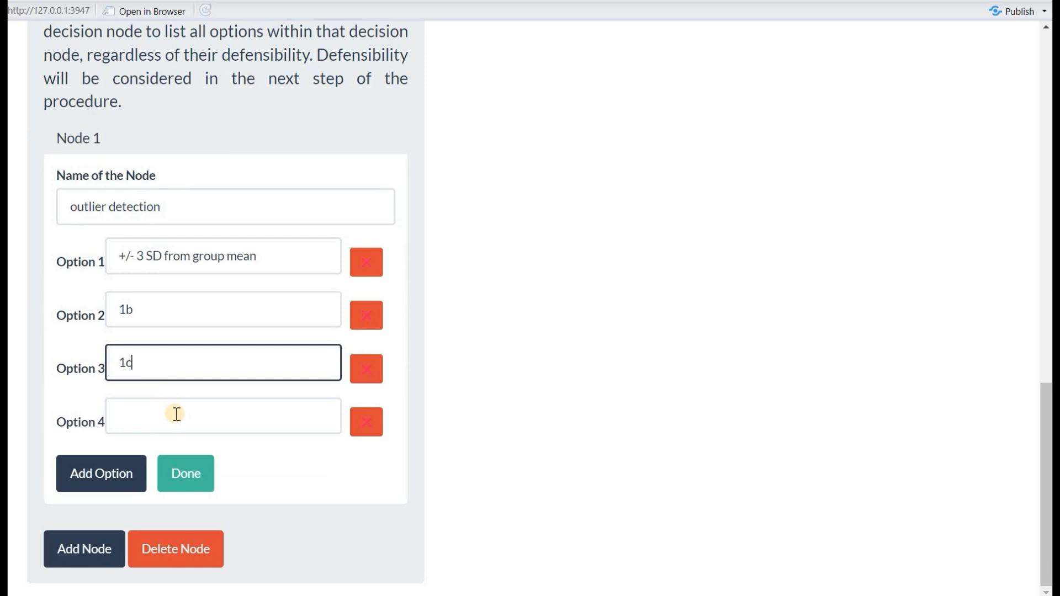
{"action": "left_click", "coordinate": [176, 414]}
{"action": "type", "text": "1d"}
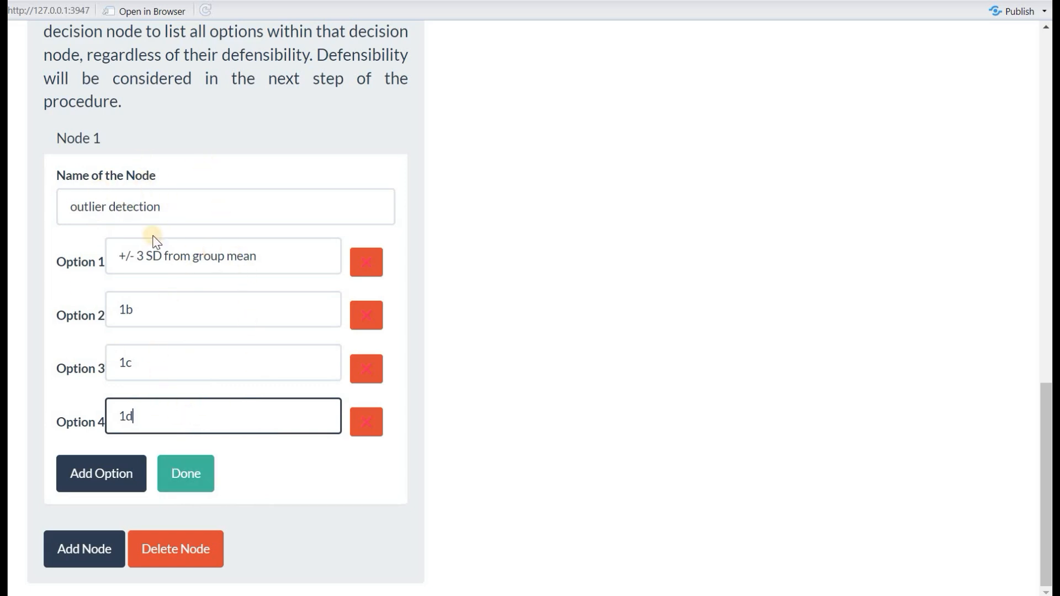
Finish the outlier detection node, check its option graph, and add an unnamed Node 2
{"action": "left_click", "coordinate": [186, 476]}
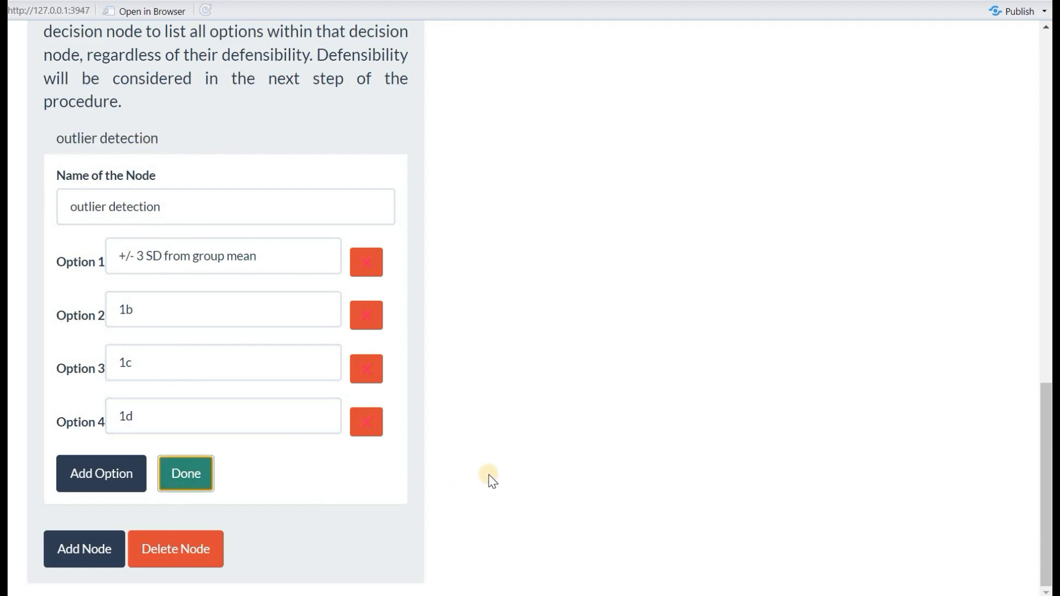
{"action": "scroll", "coordinate": [491, 480], "scroll_direction": "up", "scroll_amount": 2}
{"action": "scroll", "coordinate": [492, 478], "scroll_direction": "up", "scroll_amount": 15}
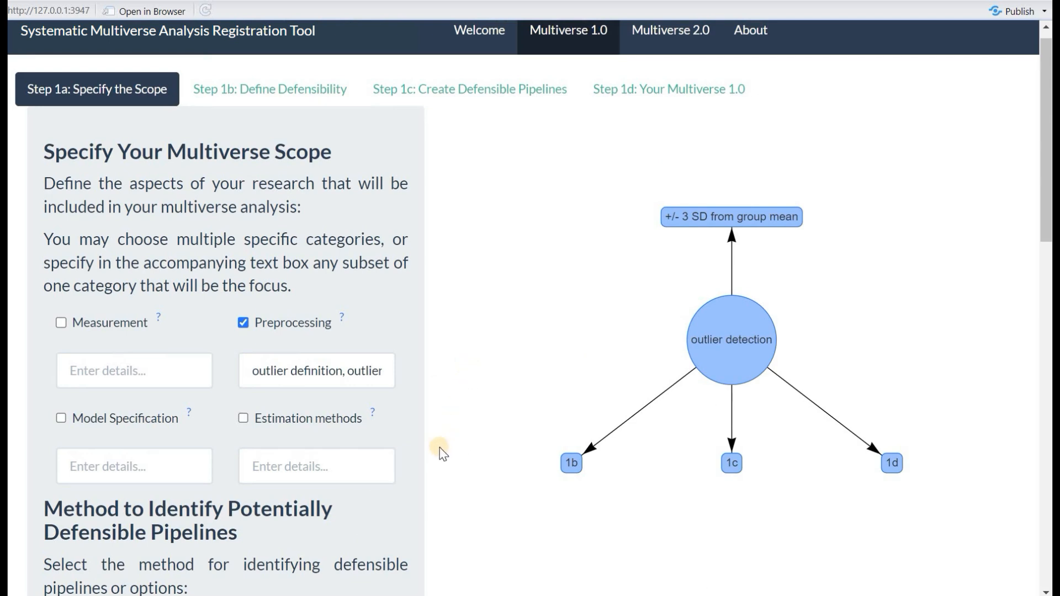
{"action": "scroll", "coordinate": [393, 445], "scroll_direction": "down", "scroll_amount": 7}
{"action": "scroll", "coordinate": [393, 444], "scroll_direction": "down", "scroll_amount": 11}
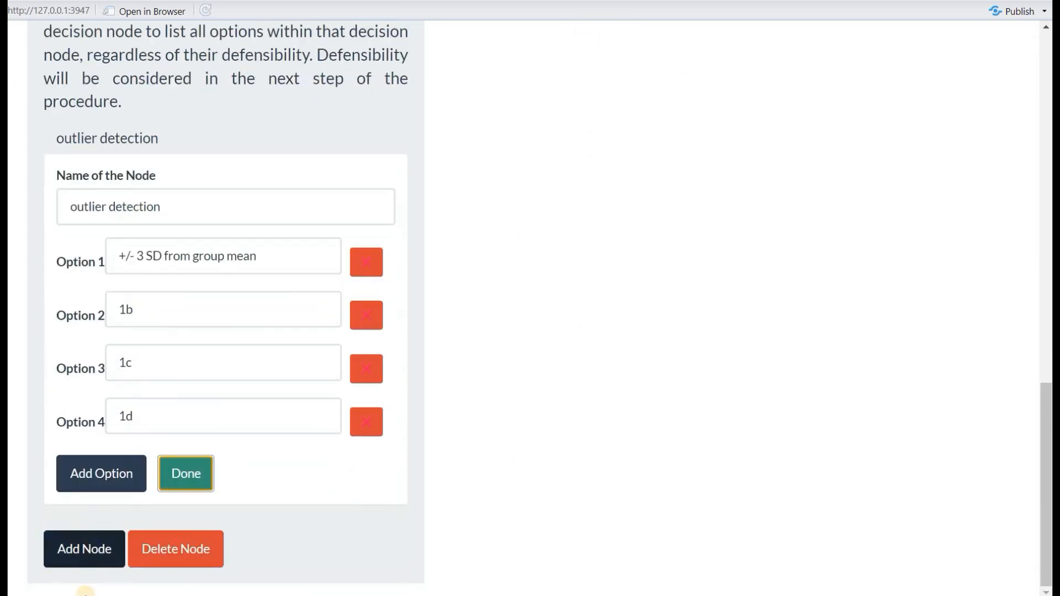
{"action": "left_click", "coordinate": [85, 574]}
{"action": "scroll", "coordinate": [86, 498], "scroll_direction": "down", "scroll_amount": 1}
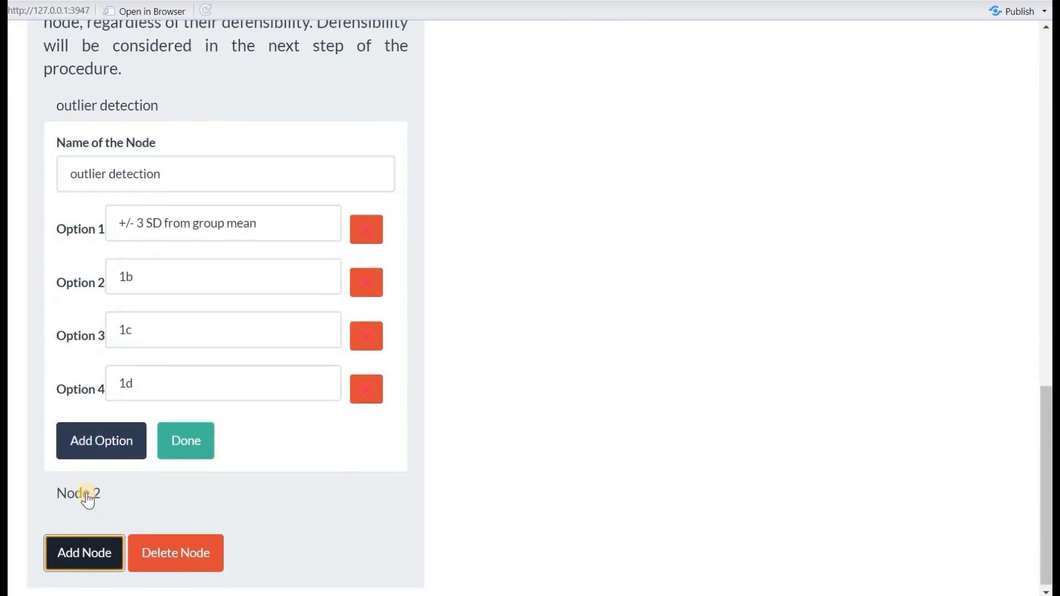
{"action": "left_click", "coordinate": [84, 500]}
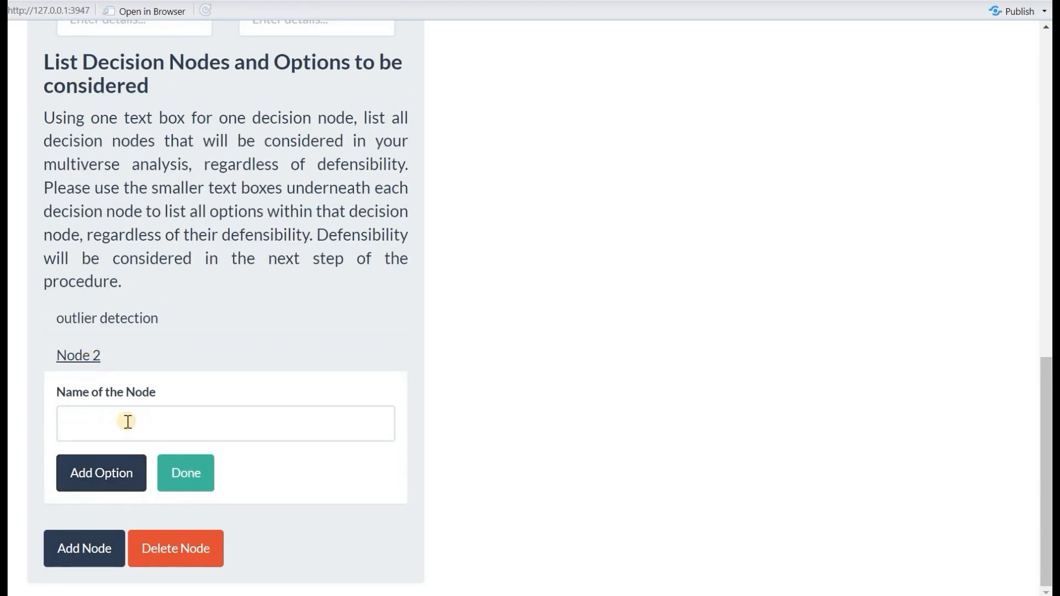
{"action": "left_click", "coordinate": [130, 424]}
{"action": "left_click", "coordinate": [129, 424]}
{"action": "type", "text": "outlier handling"}
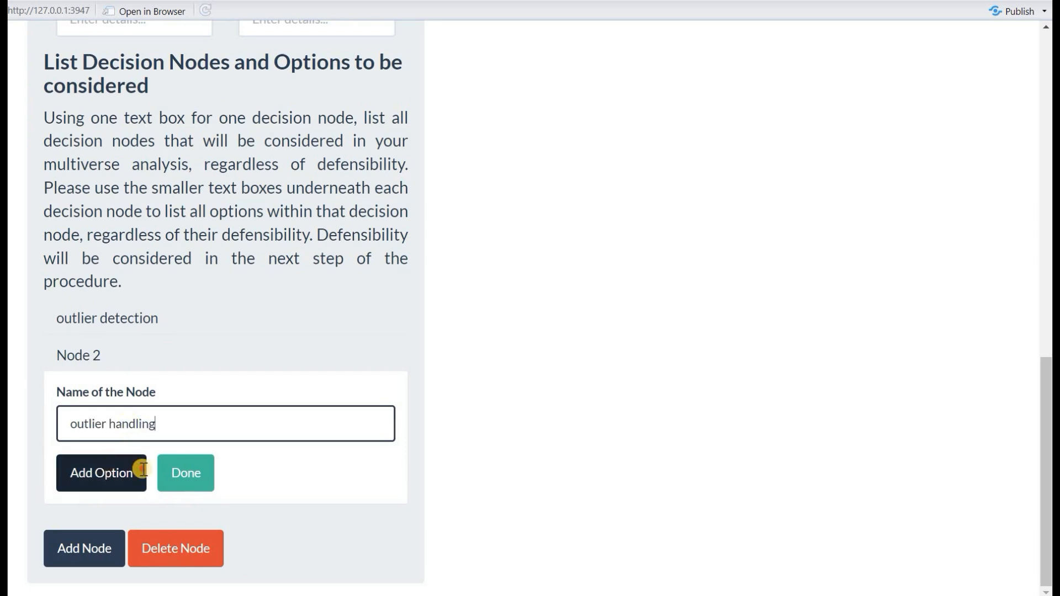
{"action": "left_click", "coordinate": [143, 470]}
{"action": "left_click", "coordinate": [143, 469]}
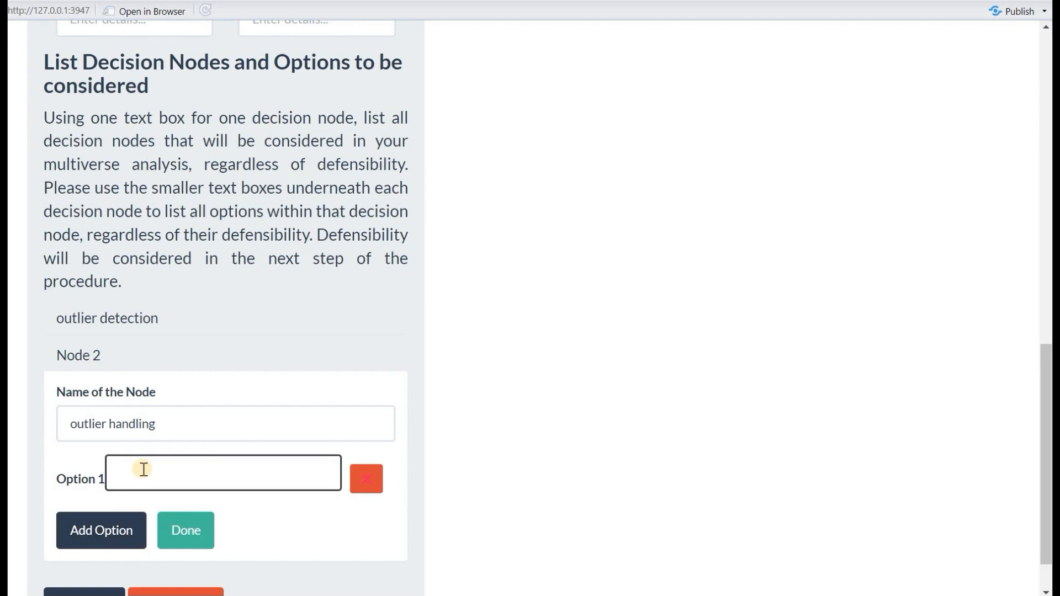
{"action": "type", "text": "2a"}
{"action": "left_click", "coordinate": [132, 513]}
{"action": "left_click", "coordinate": [139, 533]}
{"action": "type", "text": "2b"}
{"action": "scroll", "coordinate": [119, 510], "scroll_direction": "down", "scroll_amount": 2}
{"action": "left_click", "coordinate": [137, 499]}
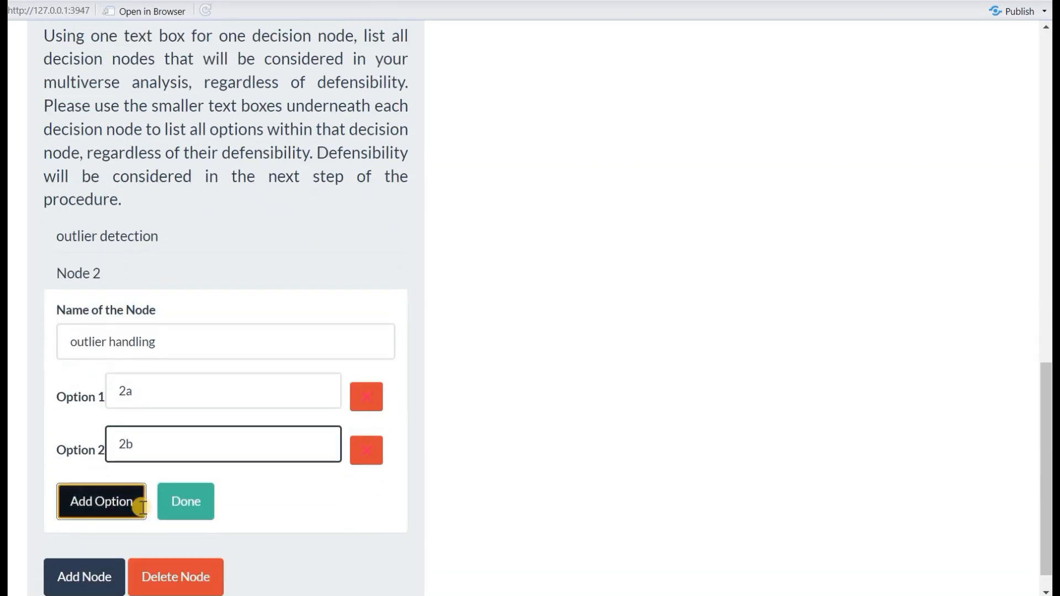
{"action": "left_click", "coordinate": [170, 487]}
{"action": "type", "text": "2c"}
{"action": "scroll", "coordinate": [190, 480], "scroll_direction": "down", "scroll_amount": 2}
{"action": "left_click", "coordinate": [186, 473]}
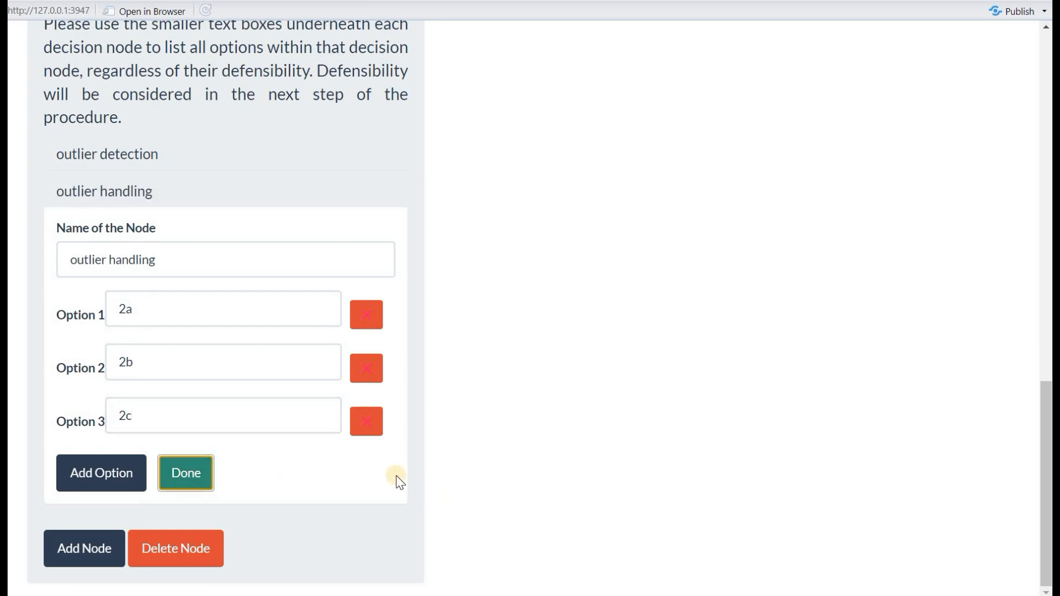
{"action": "scroll", "coordinate": [396, 478], "scroll_direction": "up", "scroll_amount": 15}
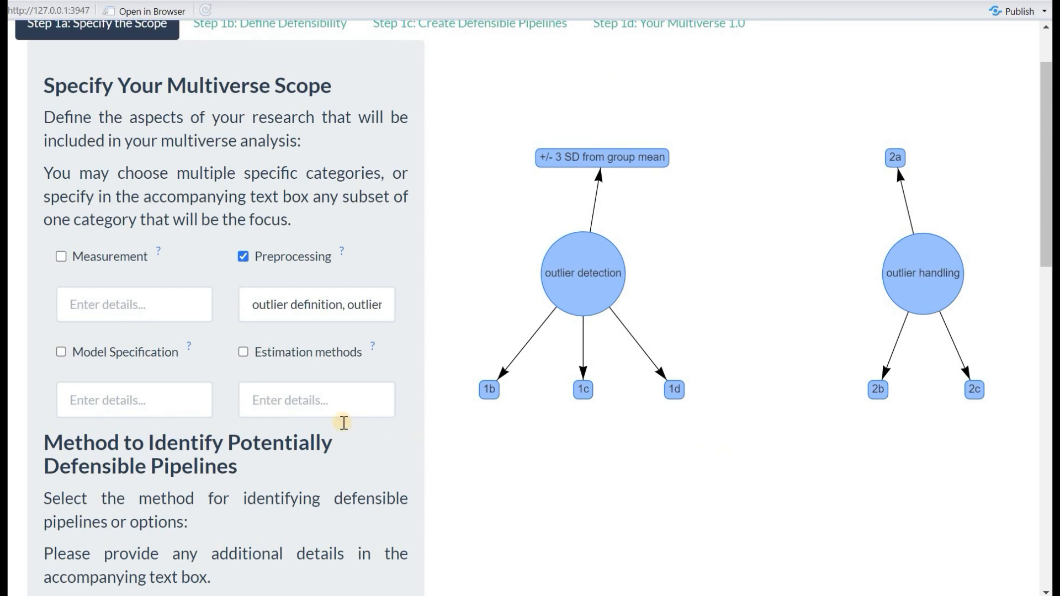
{"action": "scroll", "coordinate": [338, 426], "scroll_direction": "down", "scroll_amount": 12}
{"action": "scroll", "coordinate": [186, 543], "scroll_direction": "down", "scroll_amount": 1}
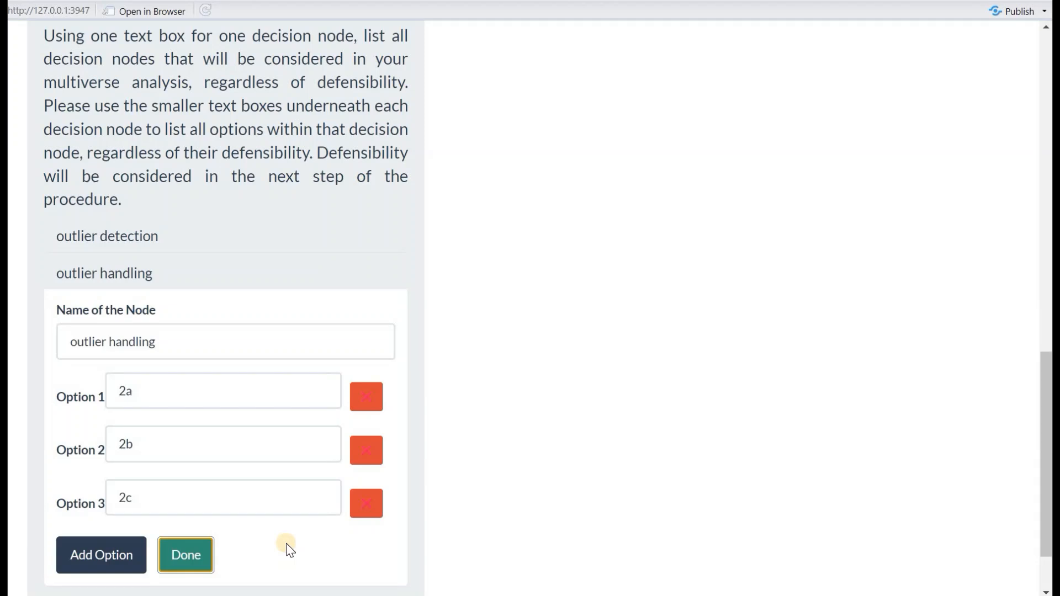
{"action": "scroll", "coordinate": [286, 543], "scroll_direction": "up", "scroll_amount": 15}
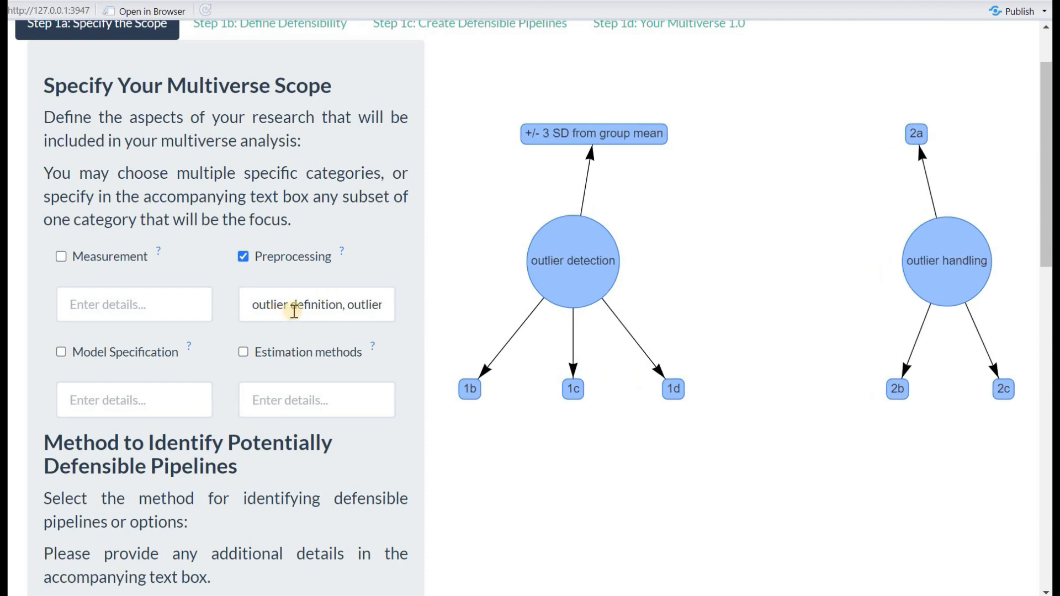
{"action": "scroll", "coordinate": [273, 144], "scroll_direction": "up", "scroll_amount": 2}
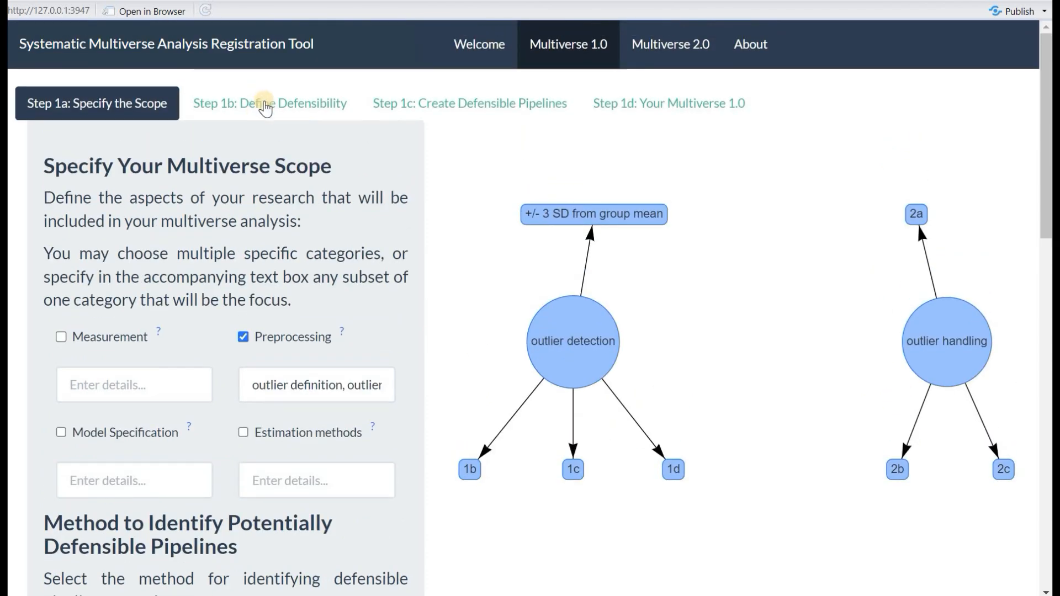
Go to Step 1b: Define Defensibility and expand the outlier detection node
{"action": "left_click", "coordinate": [265, 106]}
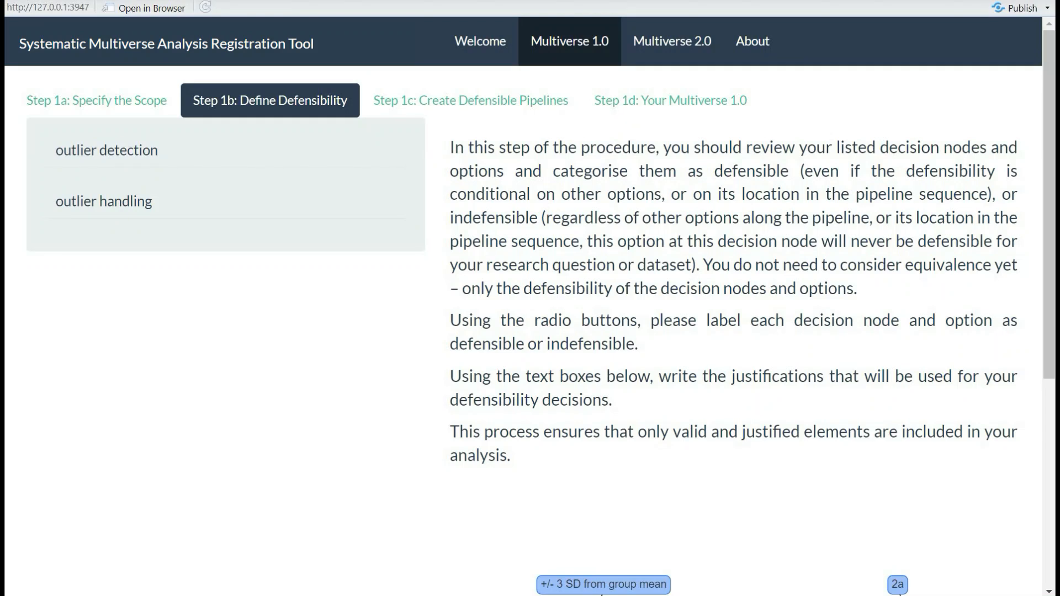
{"action": "left_click", "coordinate": [107, 150]}
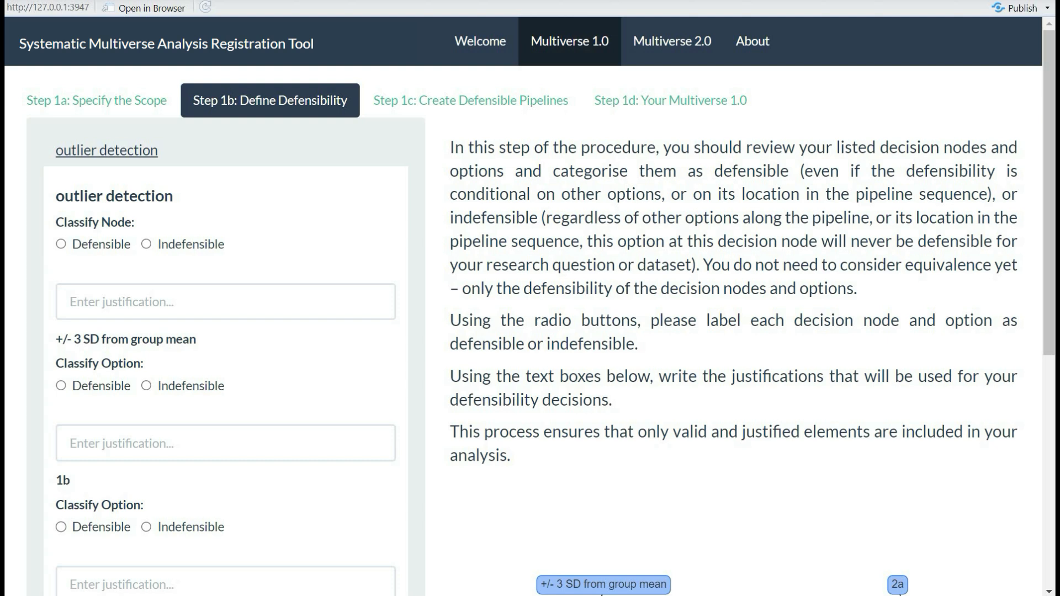
{"action": "scroll", "coordinate": [529, 298], "scroll_direction": "down", "scroll_amount": 8}
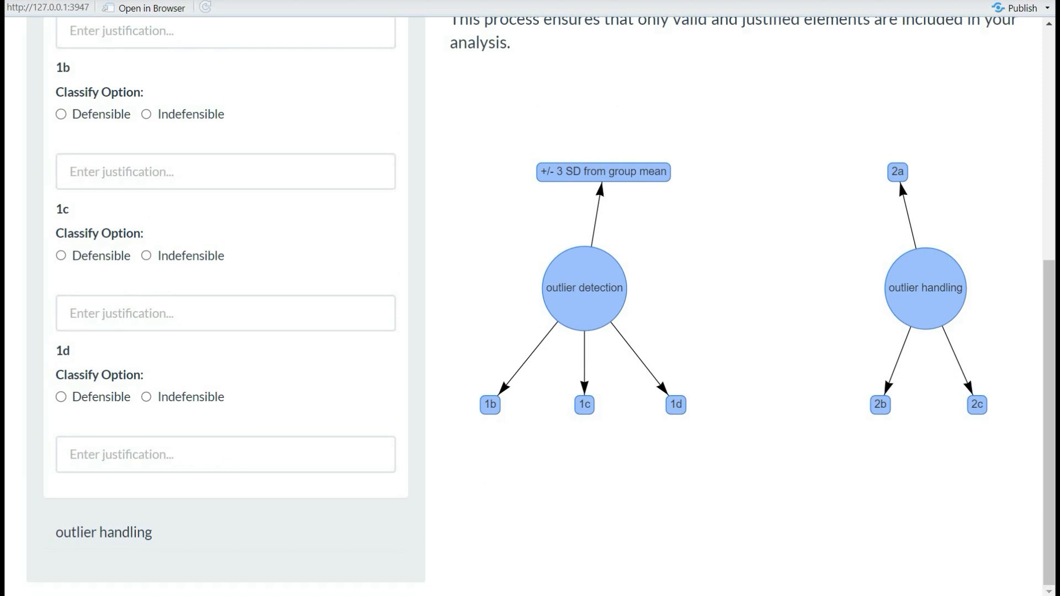
{"action": "scroll", "coordinate": [530, 298], "scroll_direction": "up", "scroll_amount": 8}
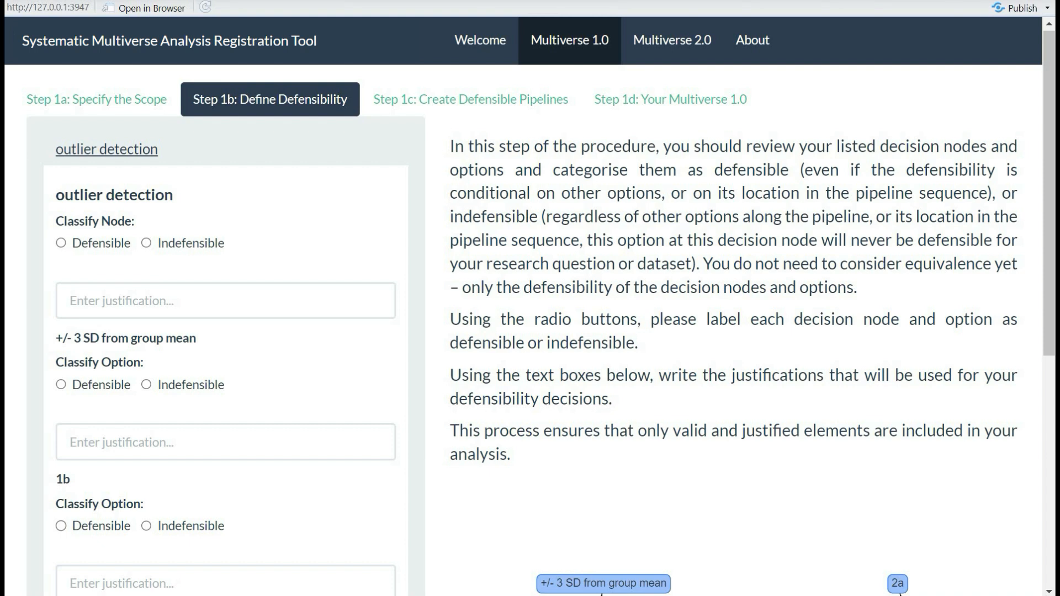
Mark outlier detection, +/- 3 SD, 1b and 1d defensible, and 1c indefensible with 'reason'
{"action": "left_click", "coordinate": [62, 243]}
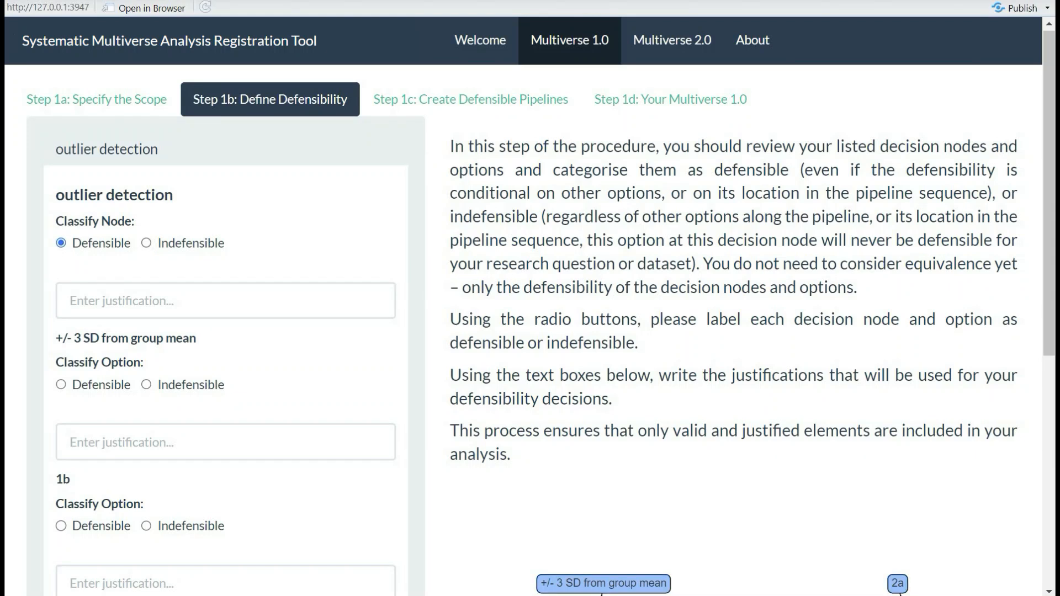
{"action": "left_click", "coordinate": [61, 384]}
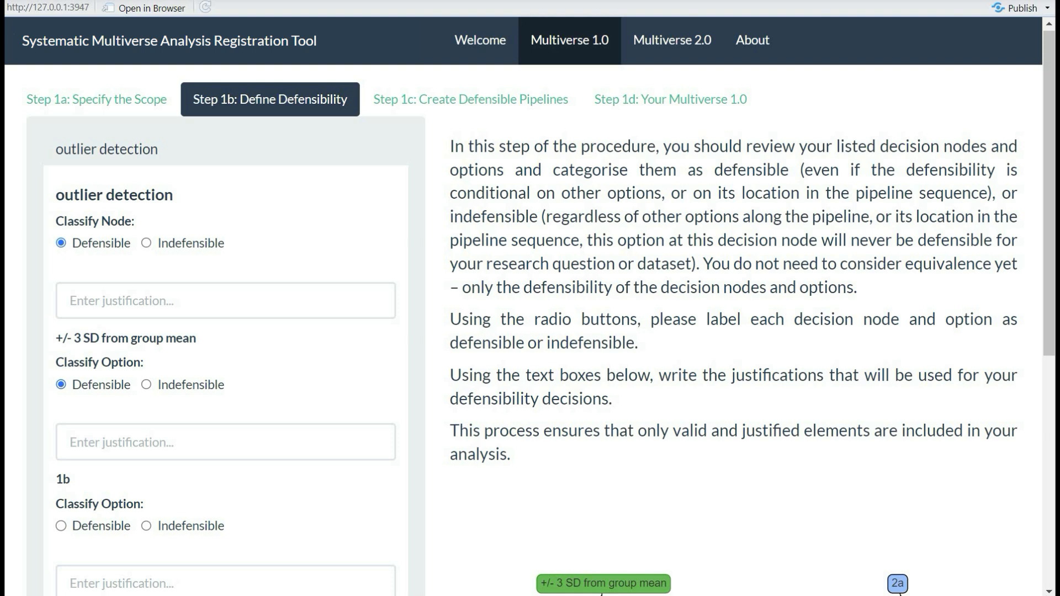
{"action": "scroll", "coordinate": [530, 306], "scroll_direction": "down", "scroll_amount": 6}
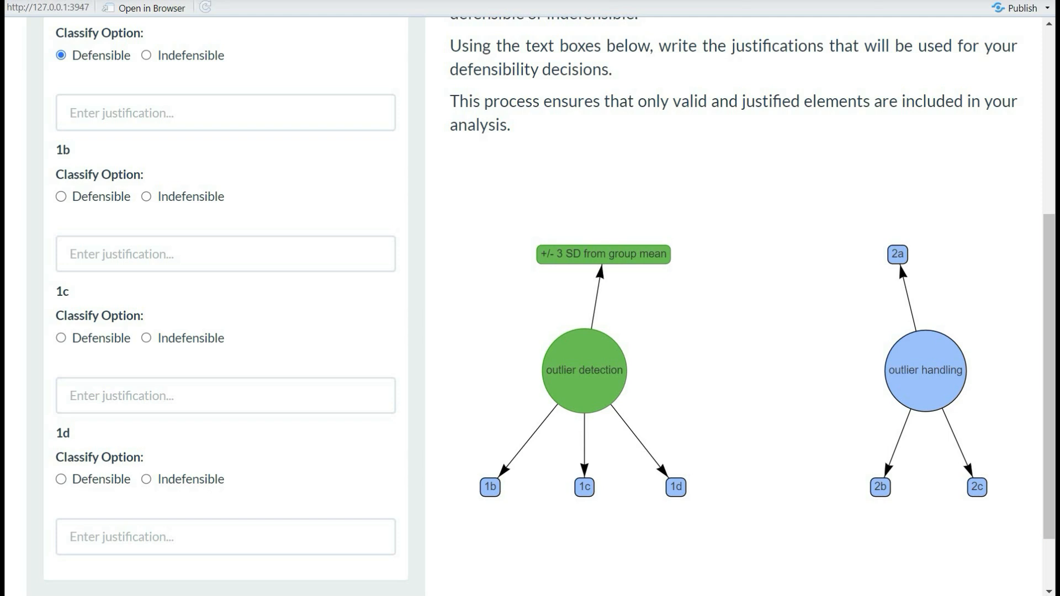
{"action": "left_click", "coordinate": [61, 197]}
{"action": "left_click", "coordinate": [146, 338]}
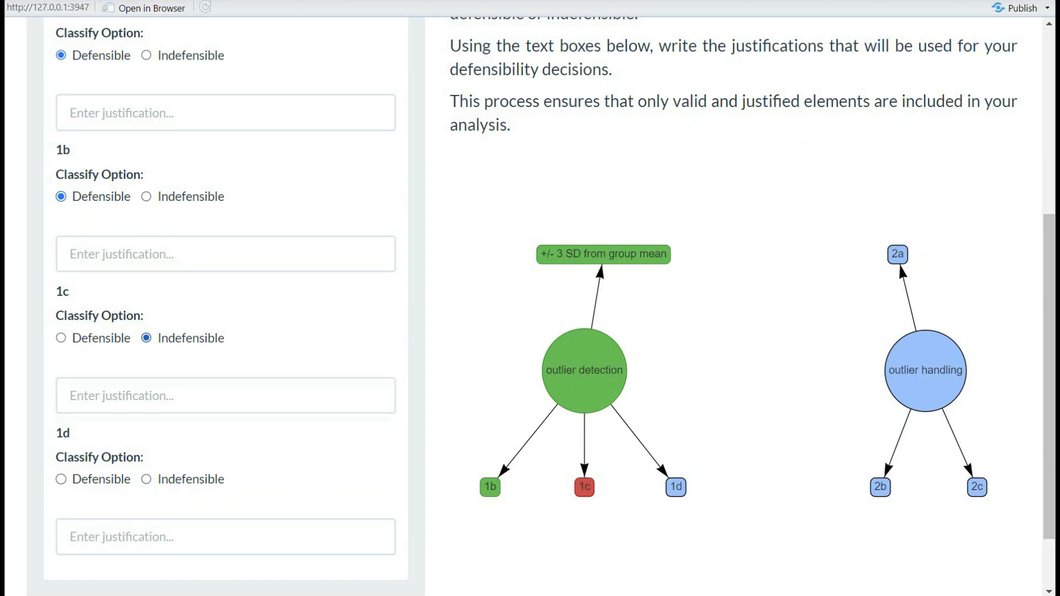
{"action": "left_click", "coordinate": [225, 396]}
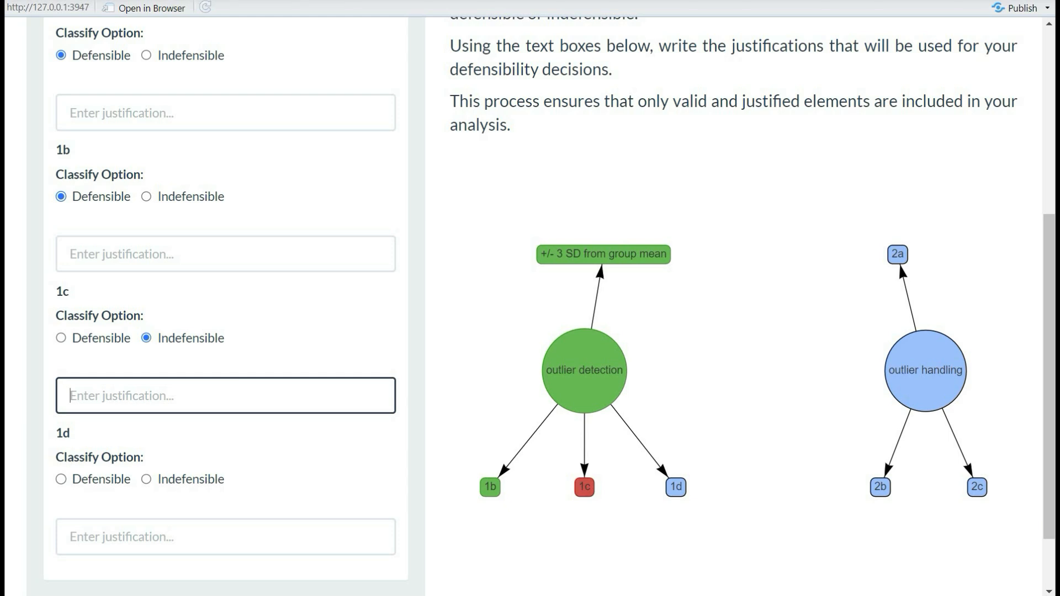
{"action": "type", "text": "reason"}
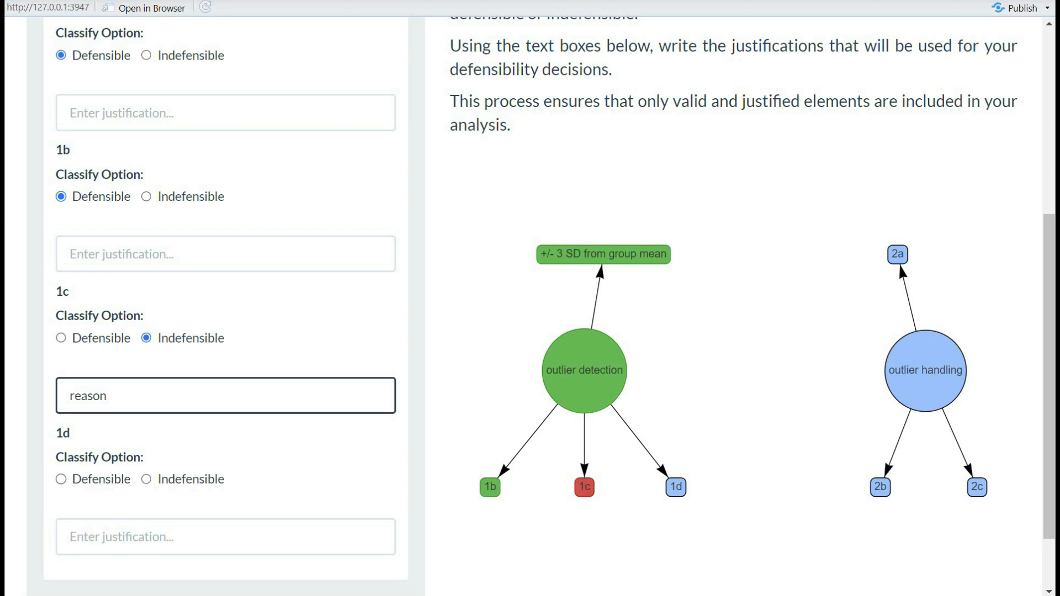
{"action": "scroll", "coordinate": [529, 298], "scroll_direction": "down", "scroll_amount": 2}
{"action": "left_click", "coordinate": [61, 397]}
Rate outlier handling, 2a and 2c defensible, 2b indefensible with 'reason', then open Step 1c
{"action": "left_click", "coordinate": [104, 532]}
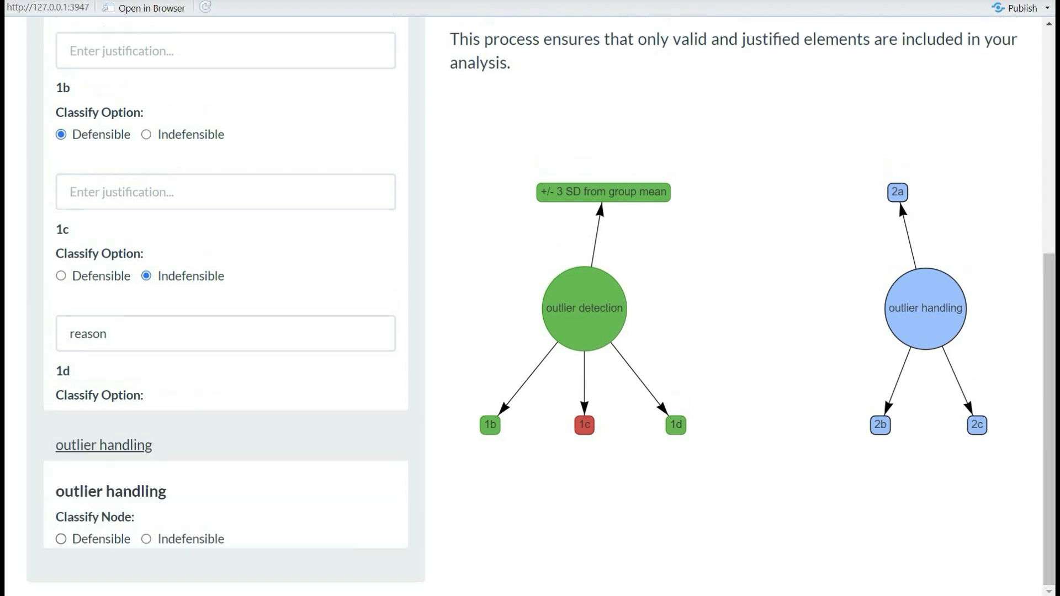
{"action": "scroll", "coordinate": [530, 298], "scroll_direction": "up", "scroll_amount": 6}
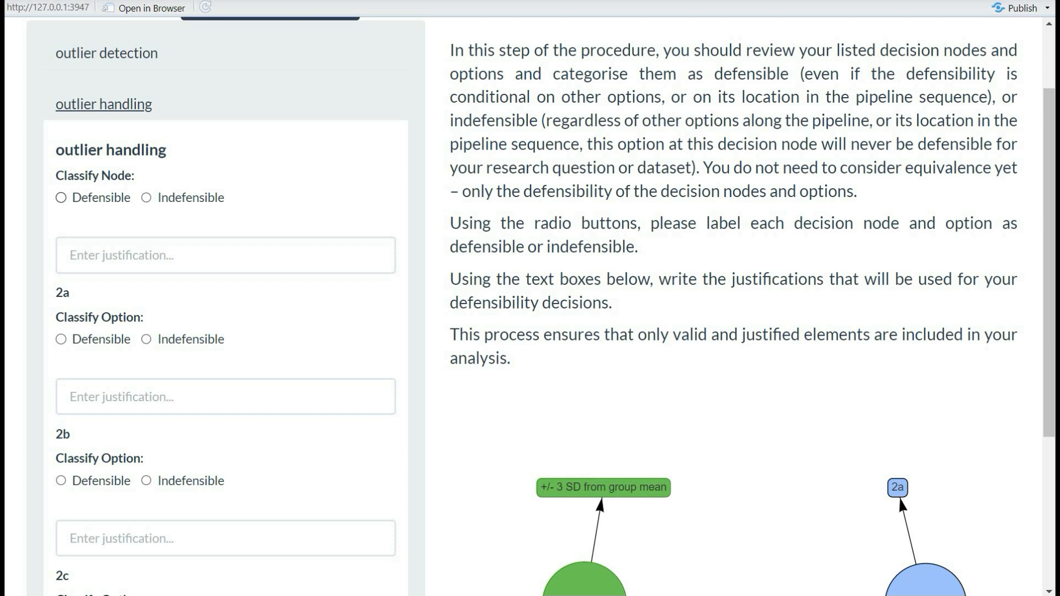
{"action": "left_click", "coordinate": [61, 197]}
{"action": "left_click", "coordinate": [61, 339]}
{"action": "scroll", "coordinate": [138, 331], "scroll_direction": "down", "scroll_amount": 2}
{"action": "left_click", "coordinate": [146, 316]}
{"action": "left_click", "coordinate": [165, 374]}
{"action": "type", "text": "reason"}
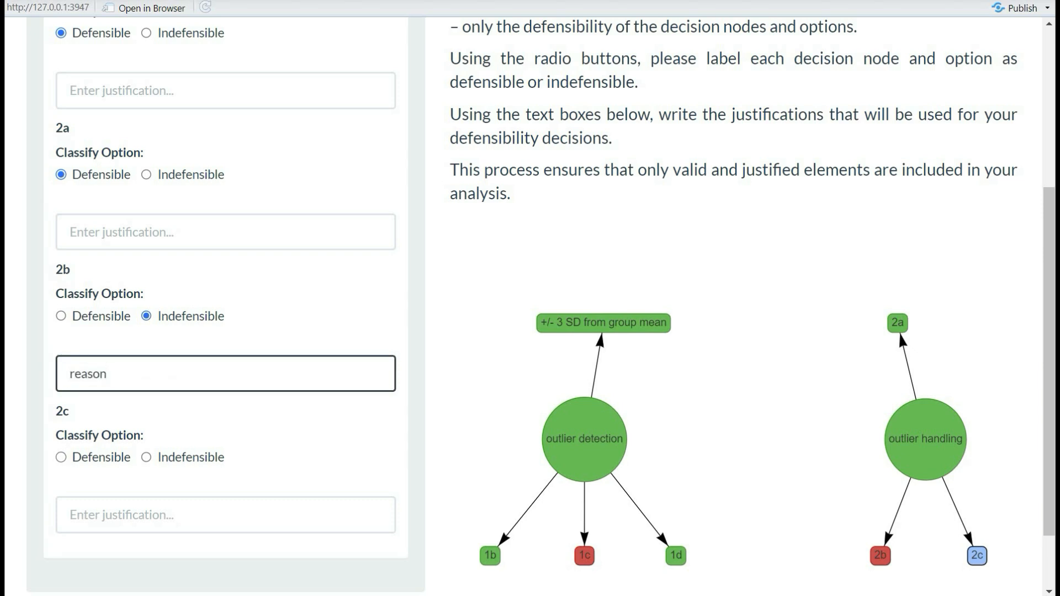
{"action": "left_click", "coordinate": [61, 457]}
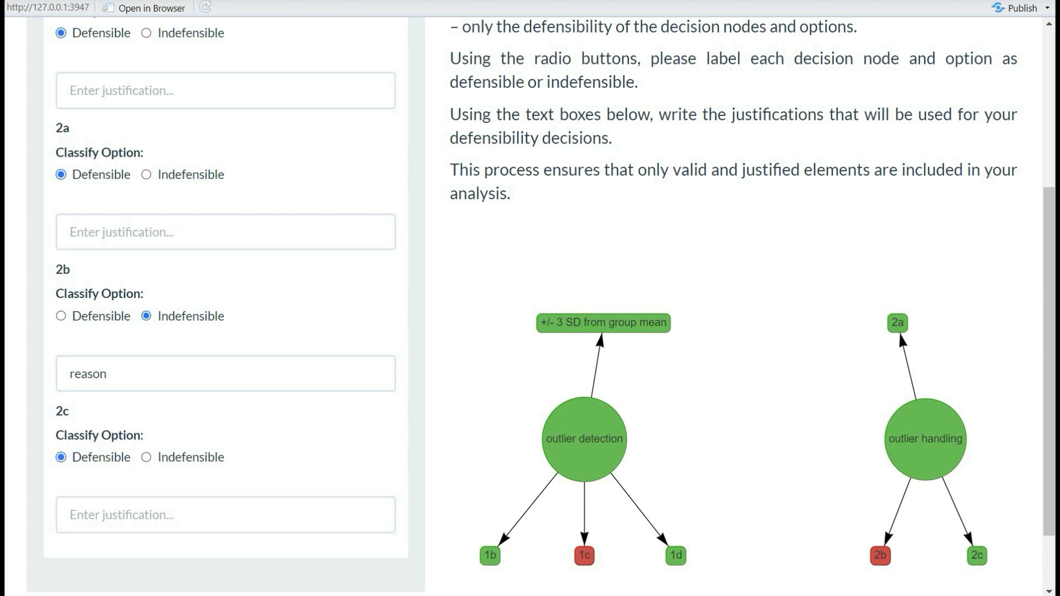
{"action": "scroll", "coordinate": [530, 298], "scroll_direction": "down", "scroll_amount": 2}
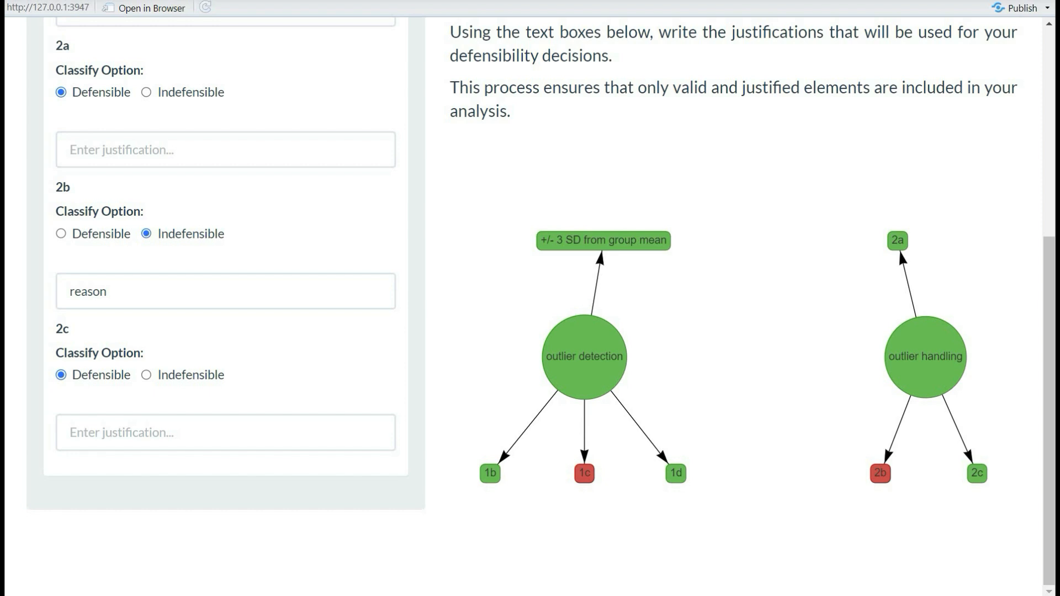
{"action": "scroll", "coordinate": [530, 306], "scroll_direction": "up", "scroll_amount": 6}
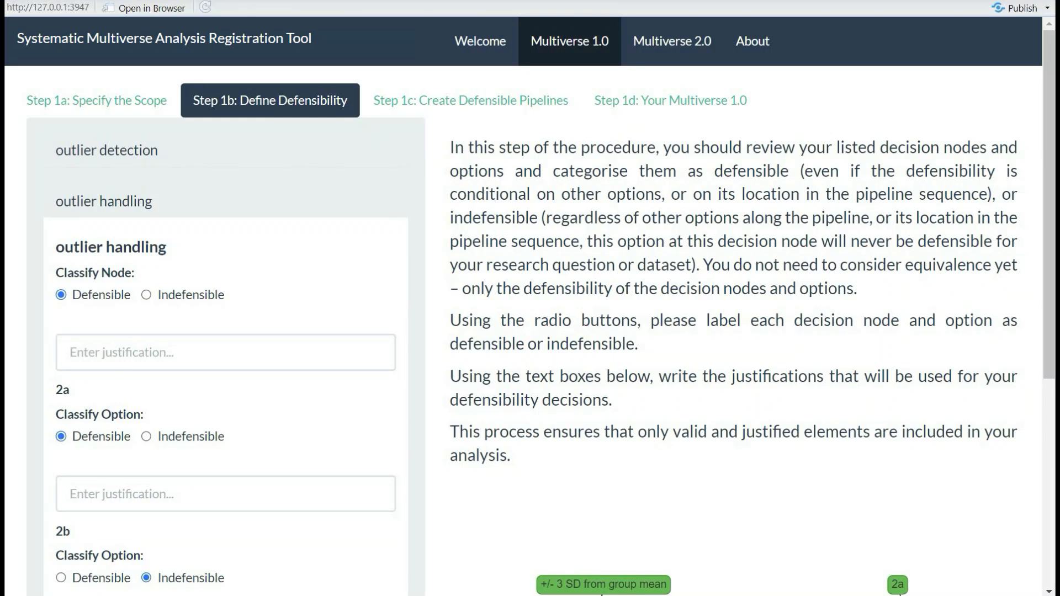
{"action": "left_click", "coordinate": [470, 100]}
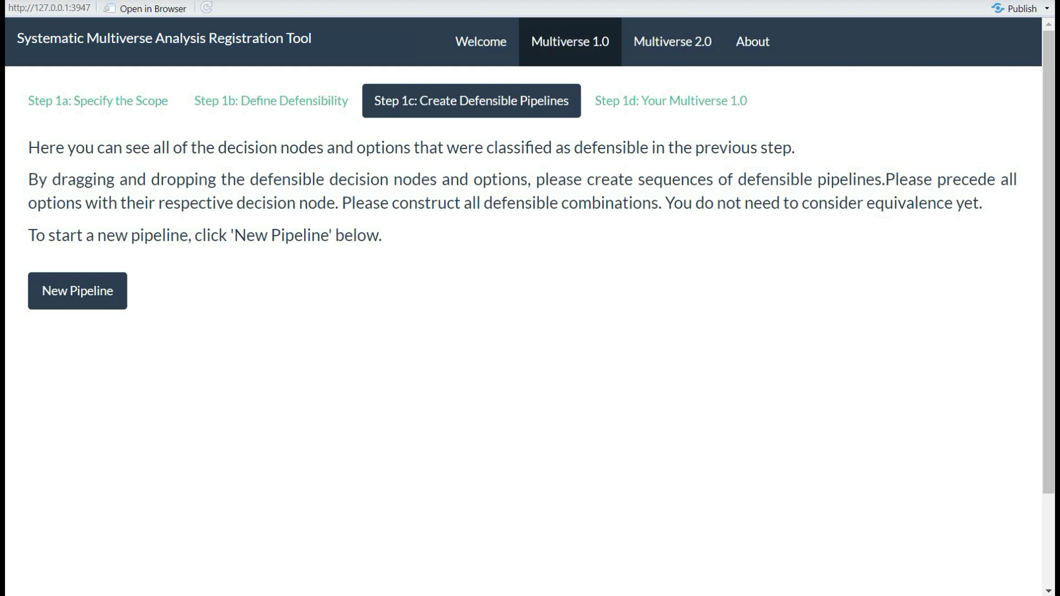
Create Pipeline 1 and expand it to show the defensible steps and options
{"action": "left_click", "coordinate": [77, 291]}
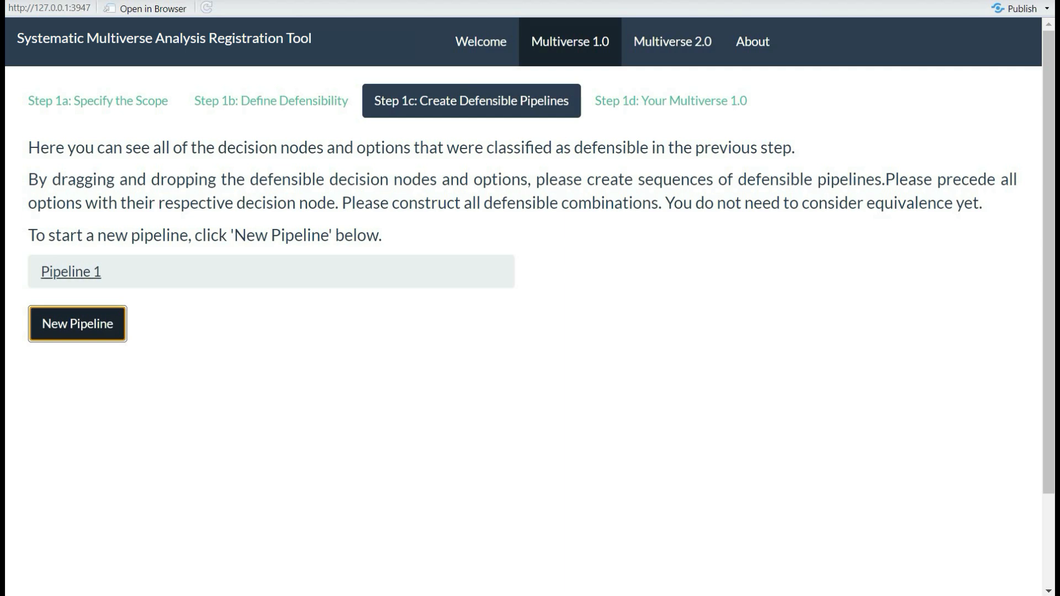
{"action": "left_click", "coordinate": [71, 272]}
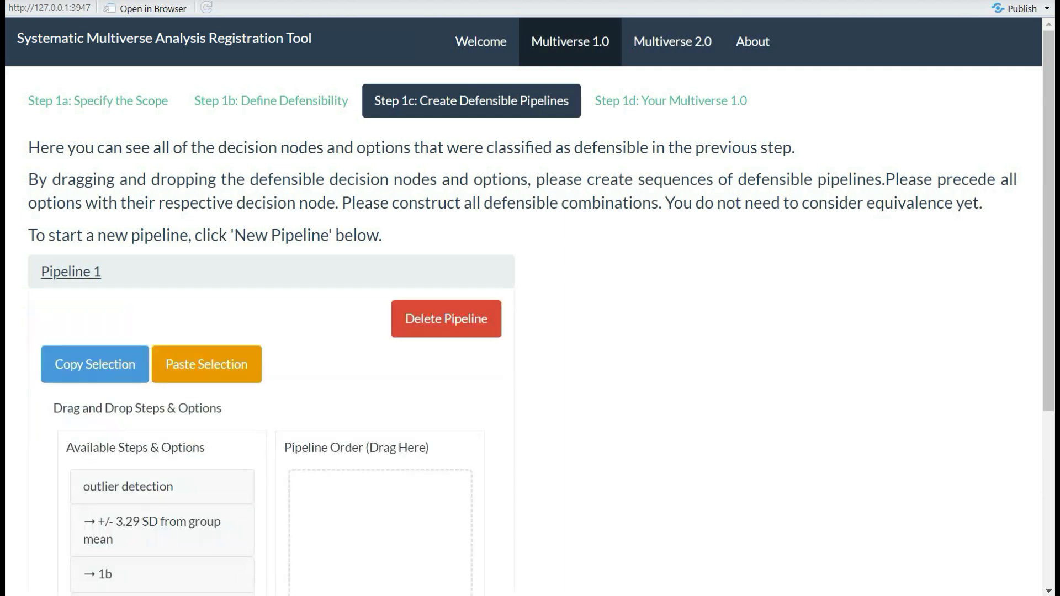
{"action": "scroll", "coordinate": [530, 303], "scroll_direction": "down", "scroll_amount": 3}
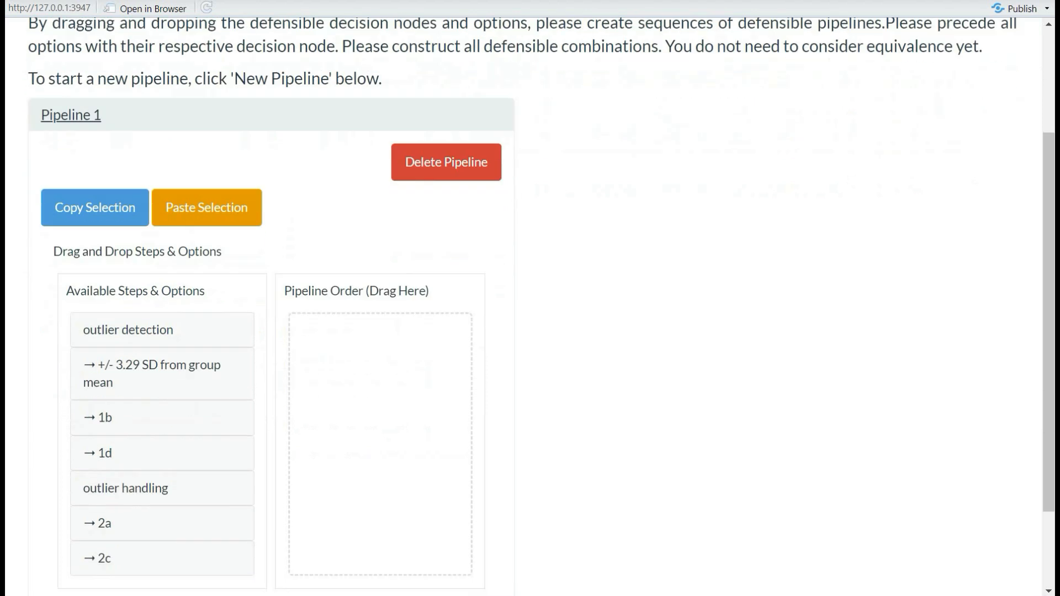
{"action": "scroll", "coordinate": [530, 304], "scroll_direction": "down", "scroll_amount": 2}
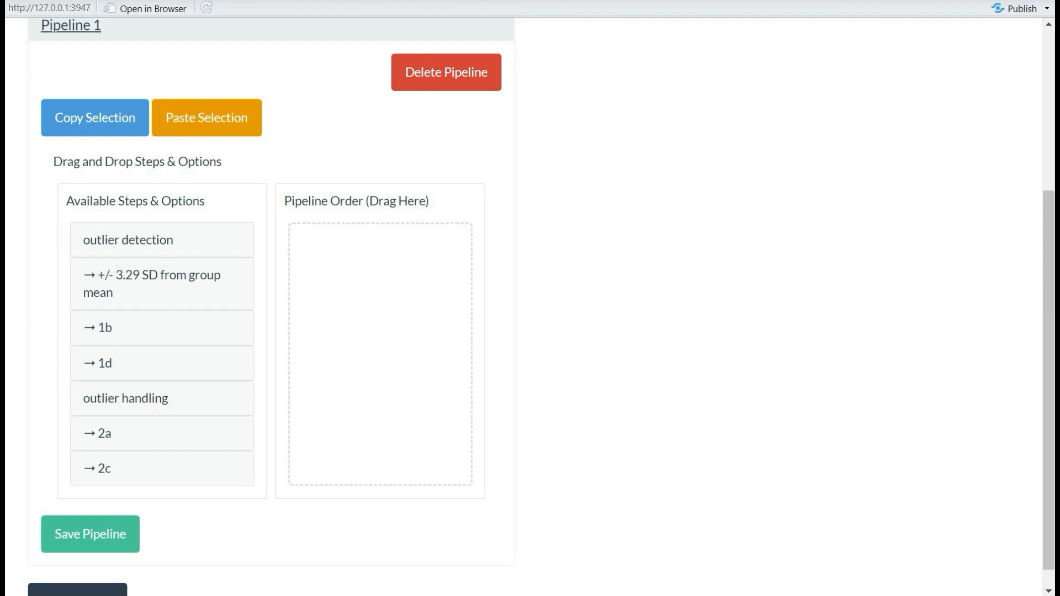
Build and save Pipeline 1 as outlier detection → +/- 3.29 SD → outlier handling → 2a, then add Pipeline 2
{"action": "left_click_drag", "start_coordinate": [128, 239], "coordinate": [353, 253]}
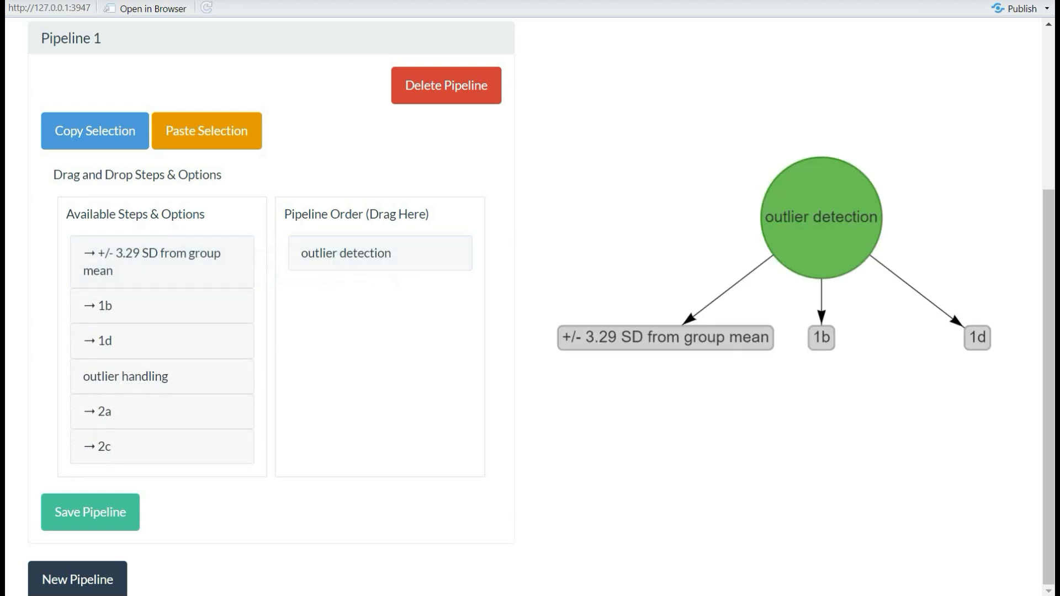
{"action": "left_click_drag", "start_coordinate": [163, 264], "coordinate": [359, 353]}
{"action": "left_click_drag", "start_coordinate": [126, 376], "coordinate": [331, 429]}
{"action": "left_click_drag", "start_coordinate": [110, 411], "coordinate": [332, 458]}
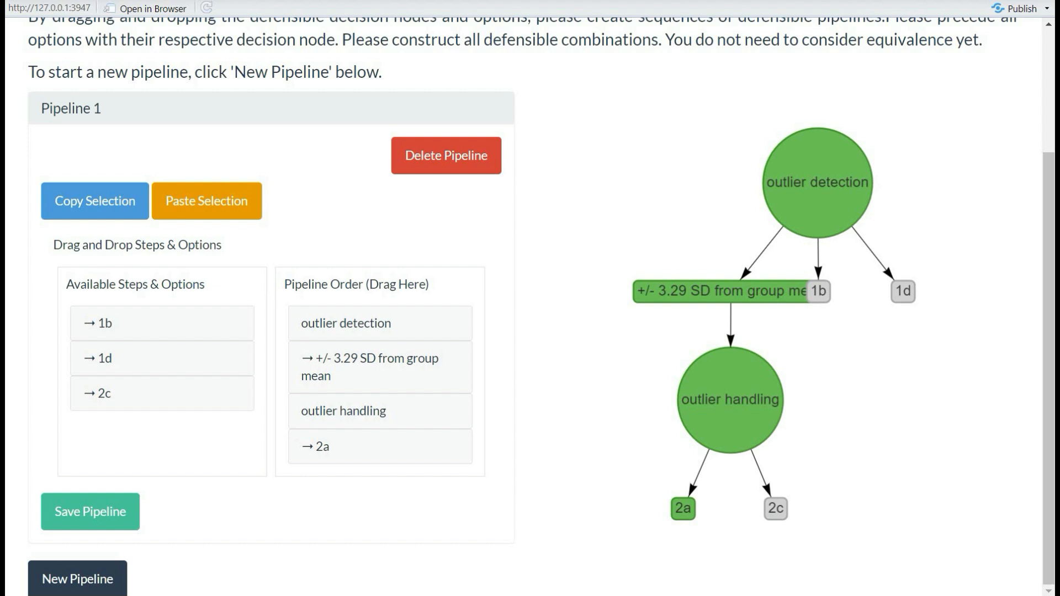
{"action": "mouse_move", "coordinate": [379, 446]}
{"action": "left_mouse_down"}
{"action": "mouse_move", "coordinate": [380, 323]}
{"action": "mouse_move", "coordinate": [380, 446]}
{"action": "left_mouse_up"}
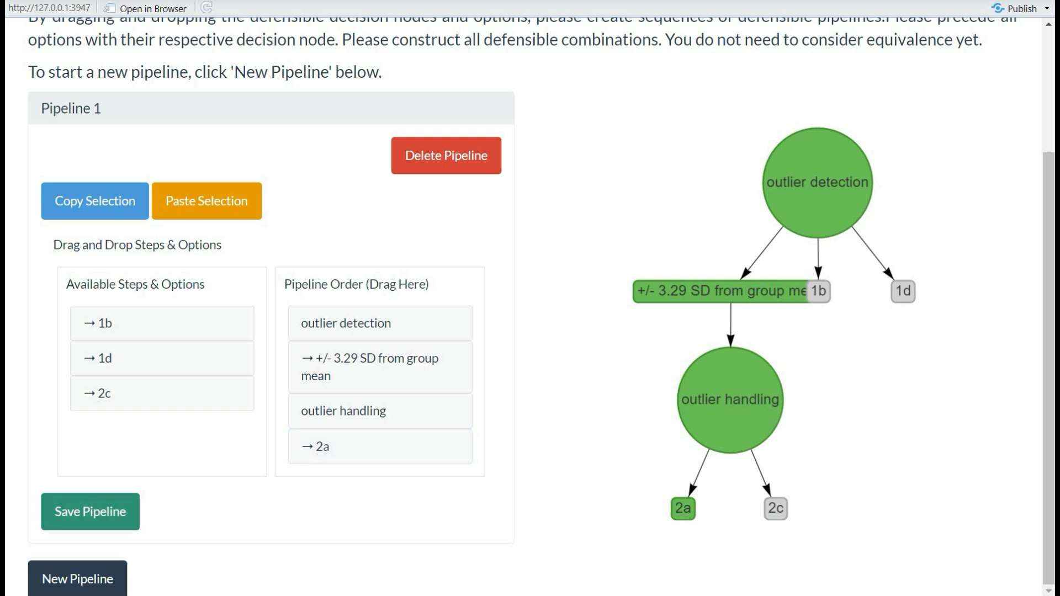
{"action": "left_click", "coordinate": [90, 512]}
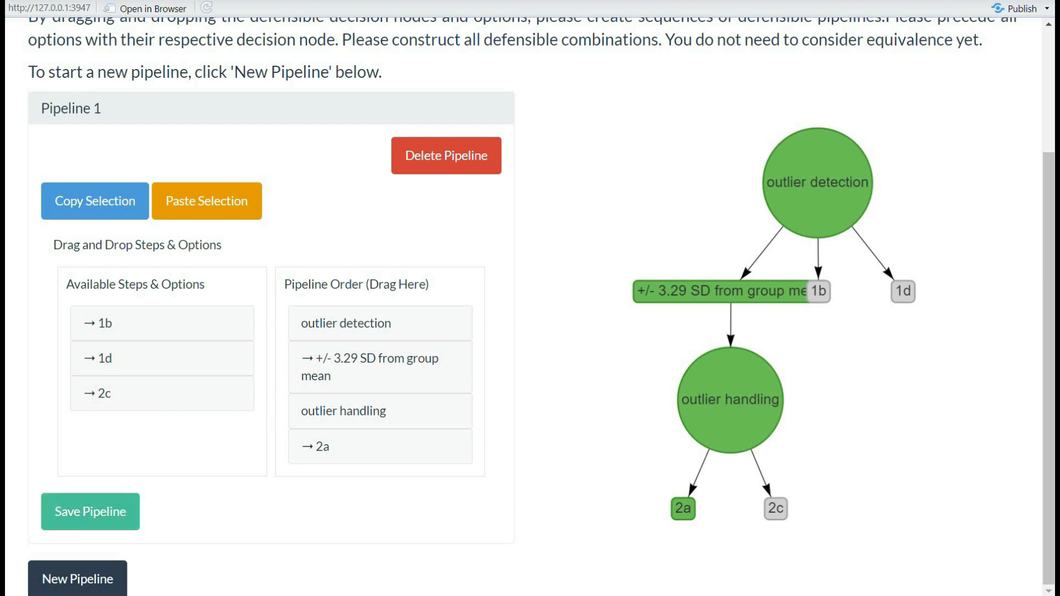
{"action": "left_click", "coordinate": [77, 579]}
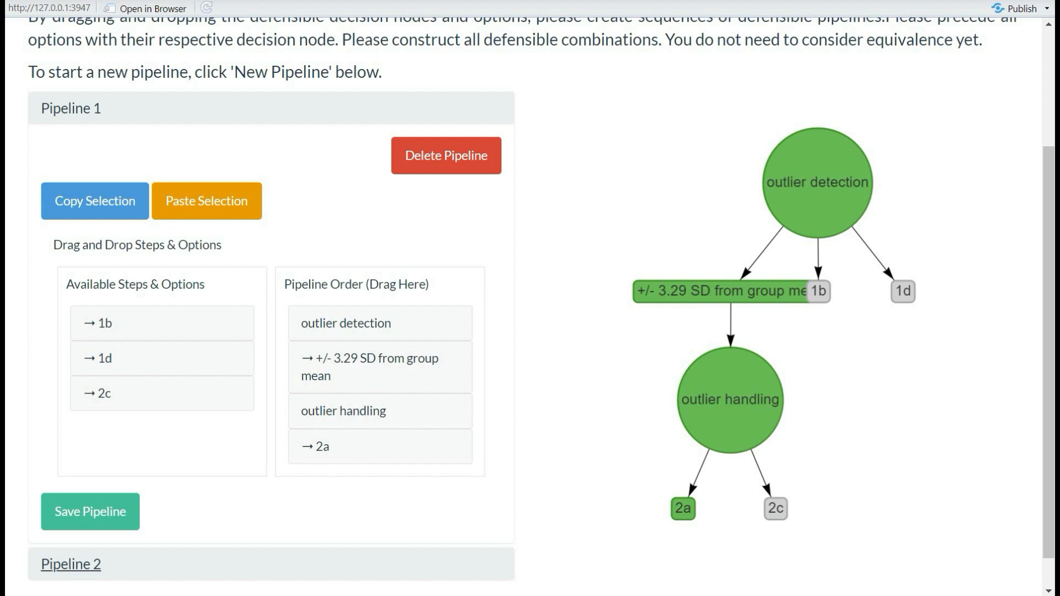
Order Pipeline 2 as outlier detection, +/- 3.29 SD from group mean, outlier handling, 2c
{"action": "scroll", "coordinate": [530, 306], "scroll_direction": "down", "scroll_amount": 1}
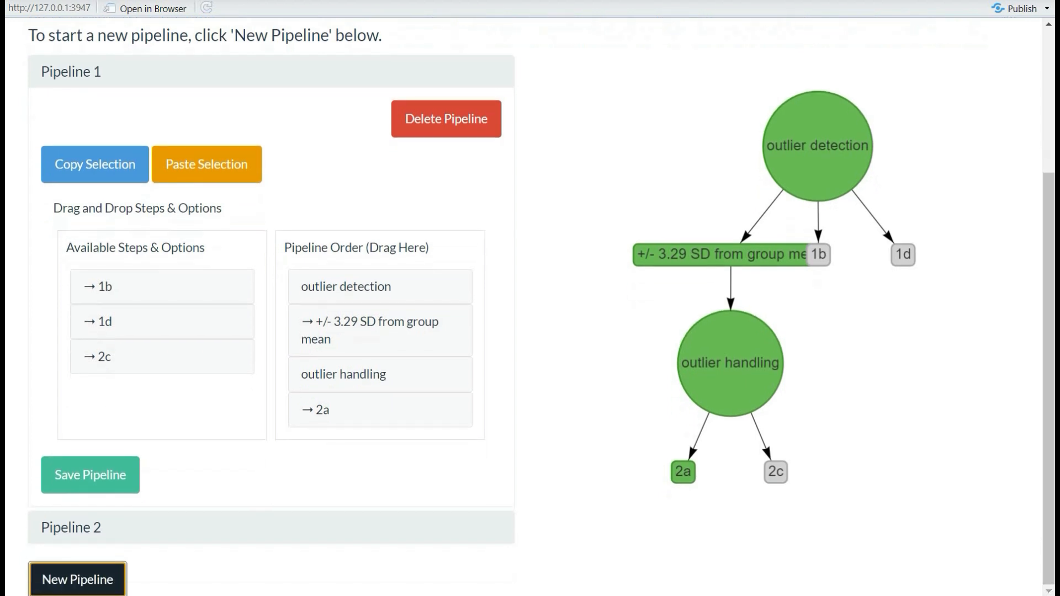
{"action": "left_click", "coordinate": [71, 527]}
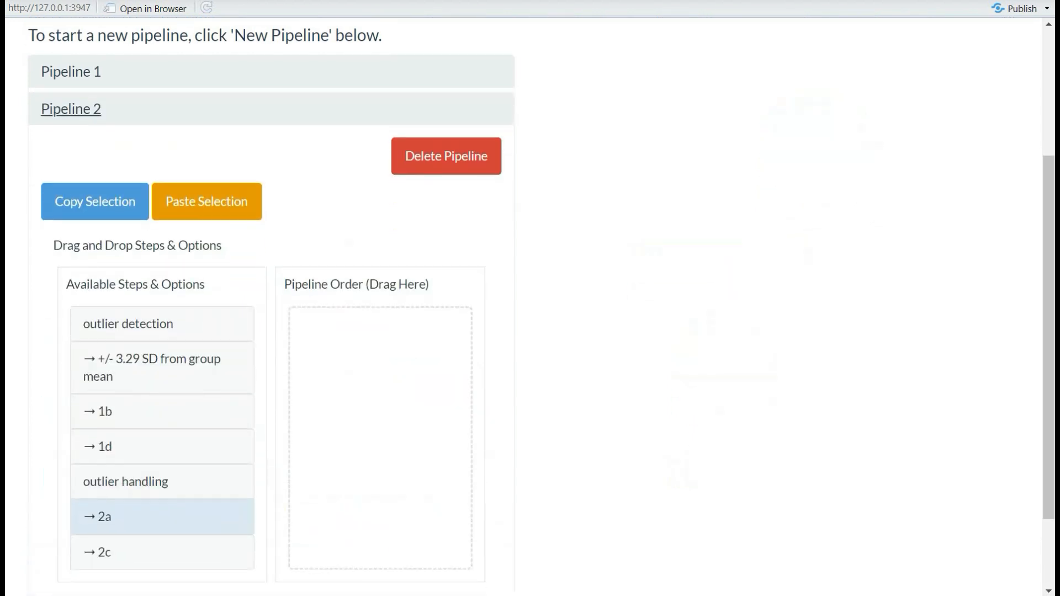
{"action": "scroll", "coordinate": [271, 310], "scroll_direction": "down", "scroll_amount": 2}
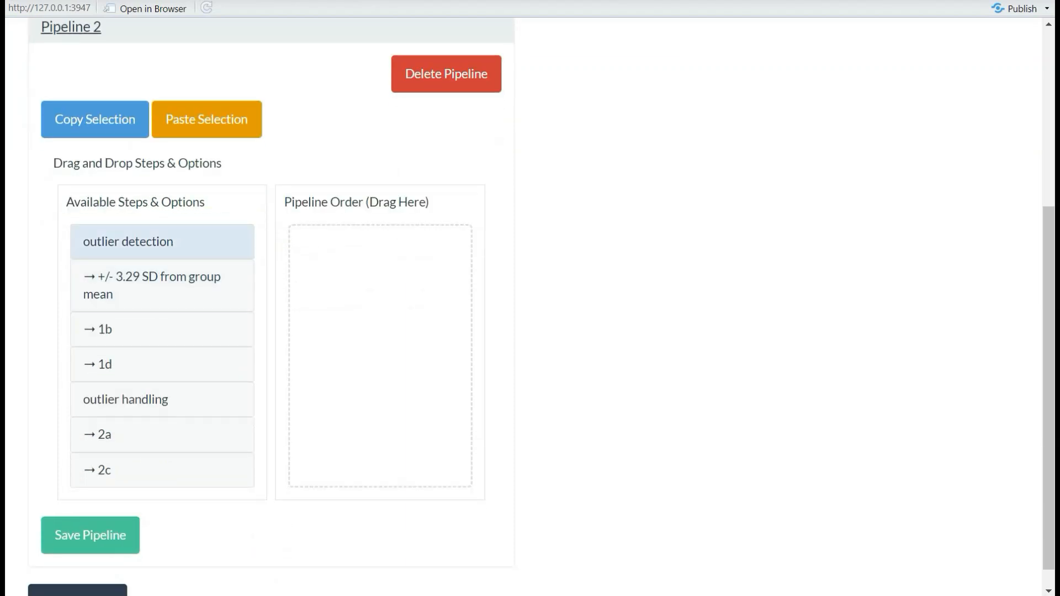
{"action": "left_click_drag", "start_coordinate": [161, 241], "coordinate": [375, 243]}
{"action": "left_click_drag", "start_coordinate": [154, 262], "coordinate": [331, 356]}
{"action": "left_click_drag", "start_coordinate": [160, 377], "coordinate": [342, 428]}
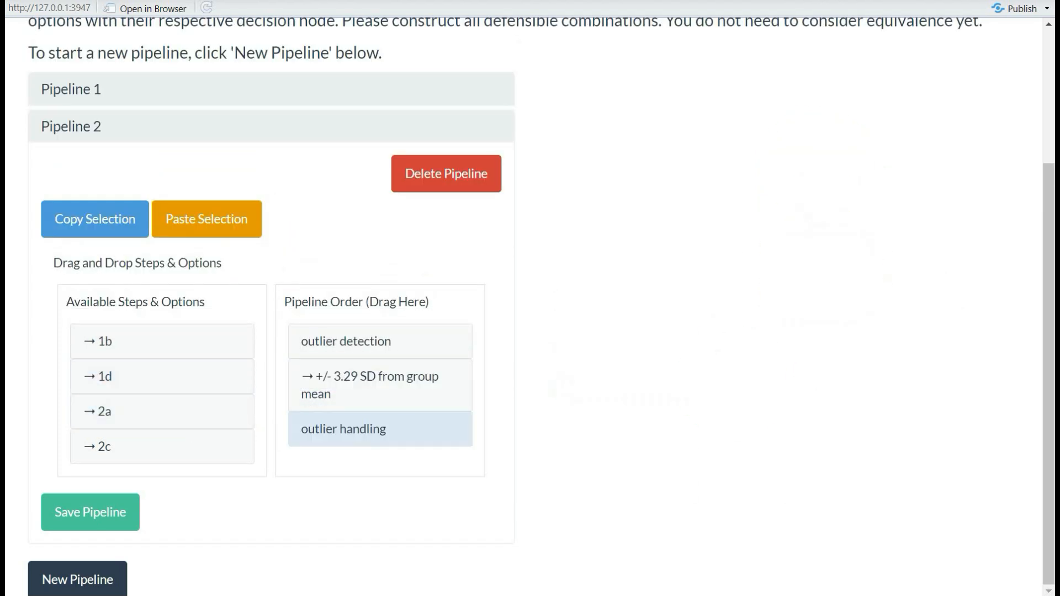
{"action": "left_click_drag", "start_coordinate": [160, 446], "coordinate": [385, 452]}
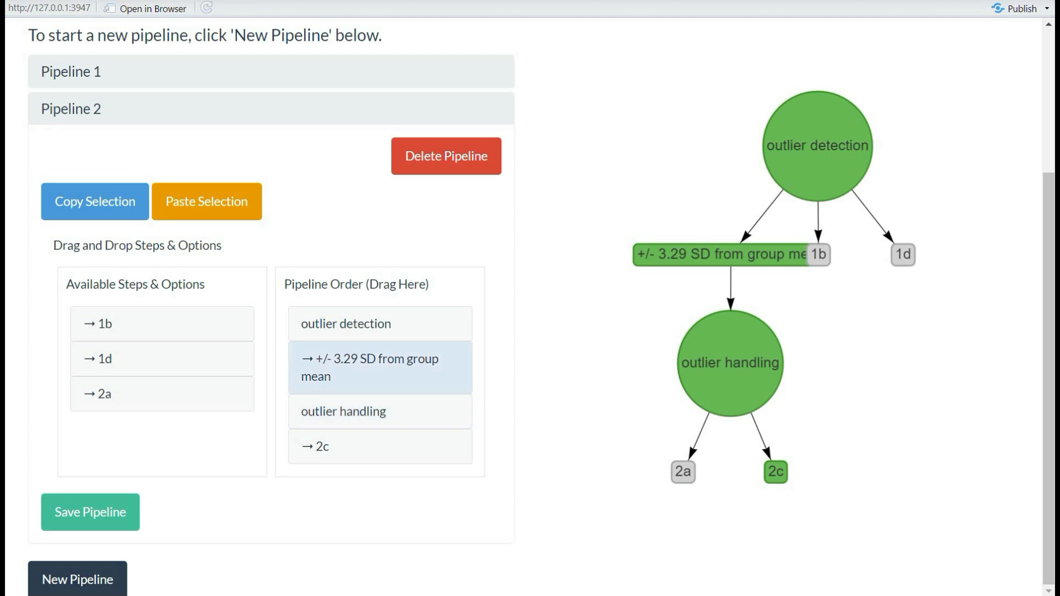
Save Pipeline 2 and add a new Pipeline 3
{"action": "left_click", "coordinate": [89, 511]}
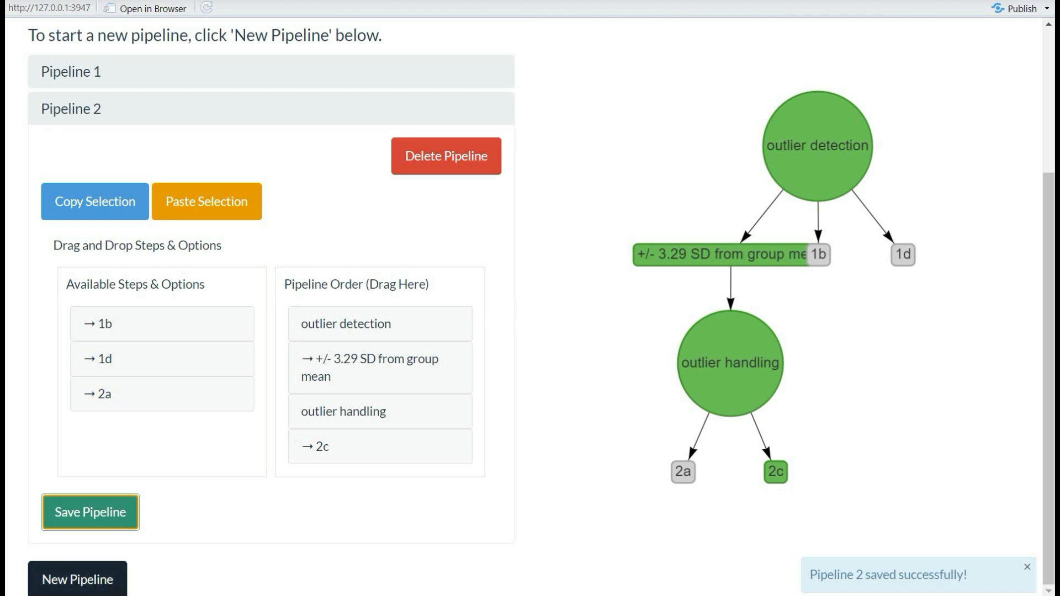
{"action": "left_click", "coordinate": [78, 579]}
{"action": "scroll", "coordinate": [78, 577], "scroll_direction": "down", "scroll_amount": 1}
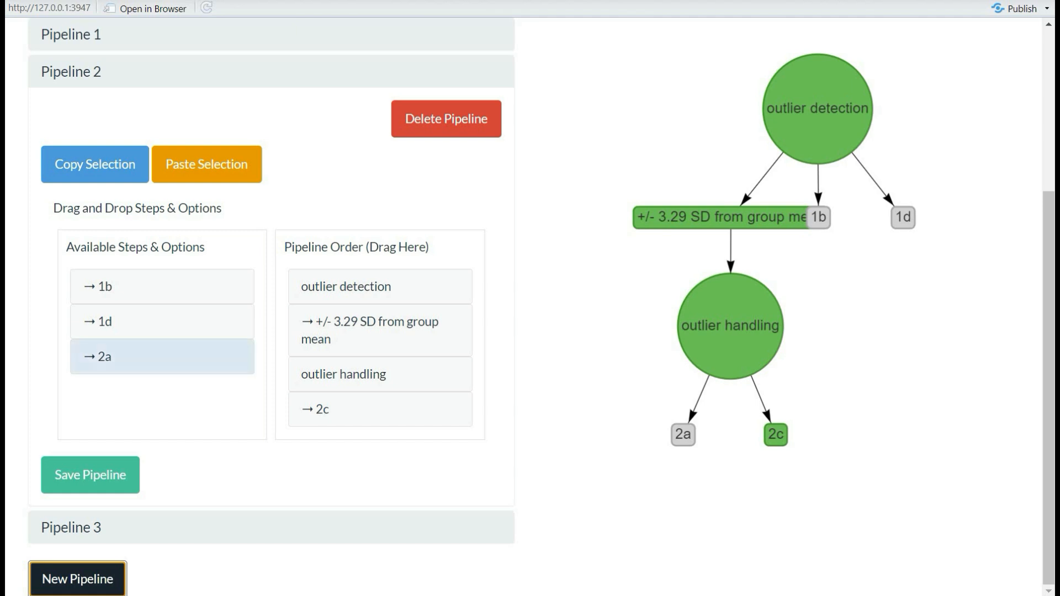
Copy Pipeline 2's first three steps (outlier detection, +/- 3.29 SD, outlier handling) into Pipeline 3
{"action": "left_click", "coordinate": [379, 287]}
{"action": "left_click", "coordinate": [380, 330]}
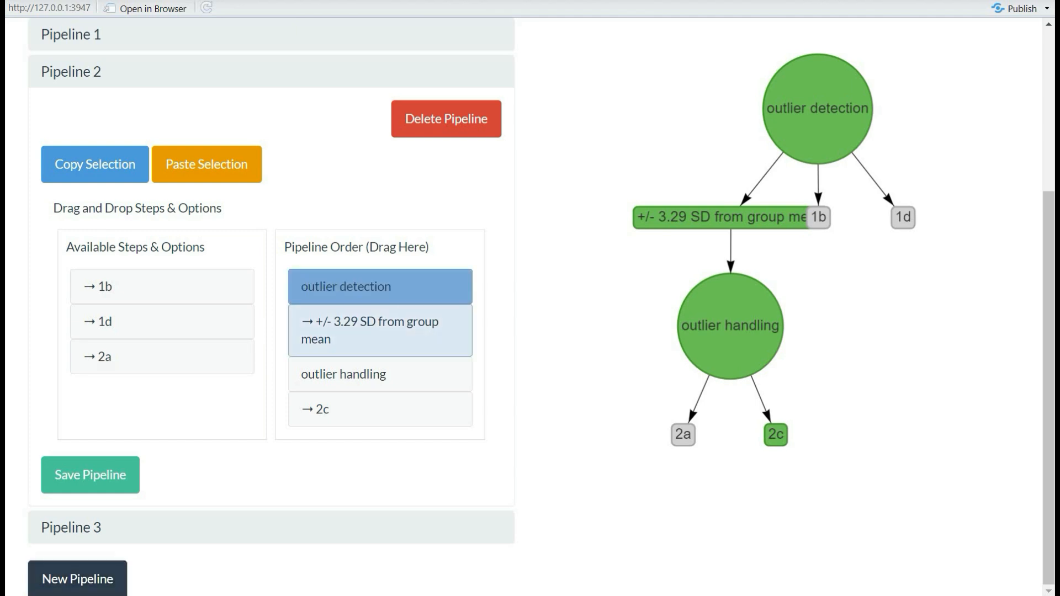
{"action": "left_click", "coordinate": [380, 374]}
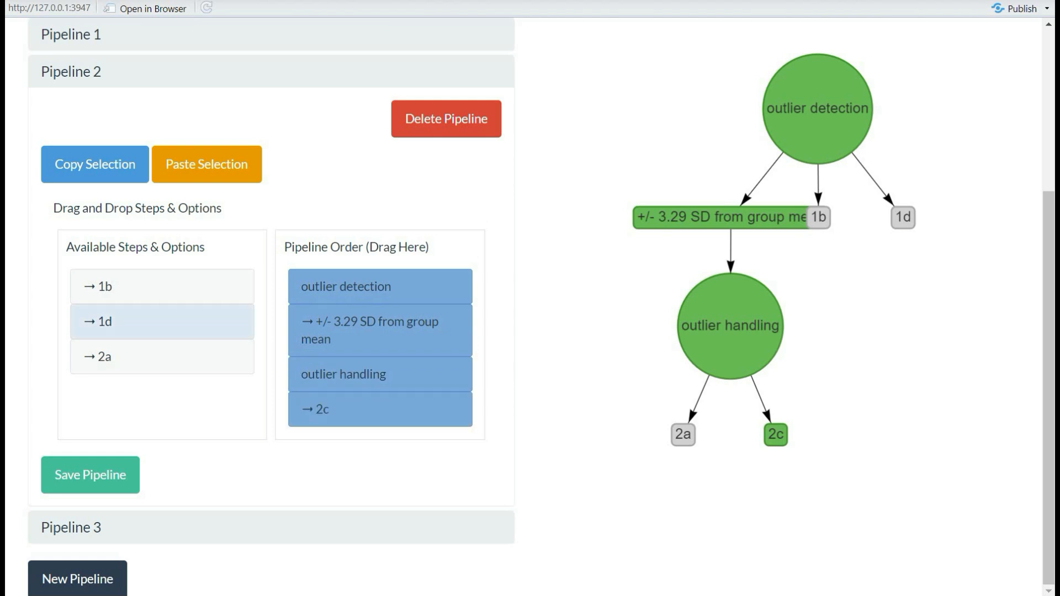
{"action": "left_click", "coordinate": [95, 164]}
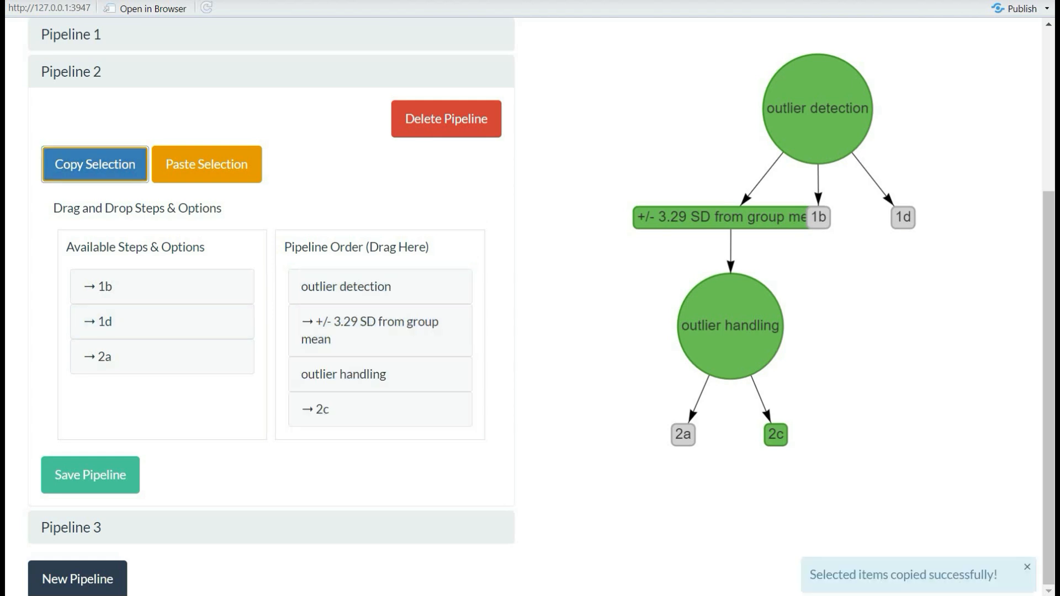
{"action": "left_click", "coordinate": [72, 527]}
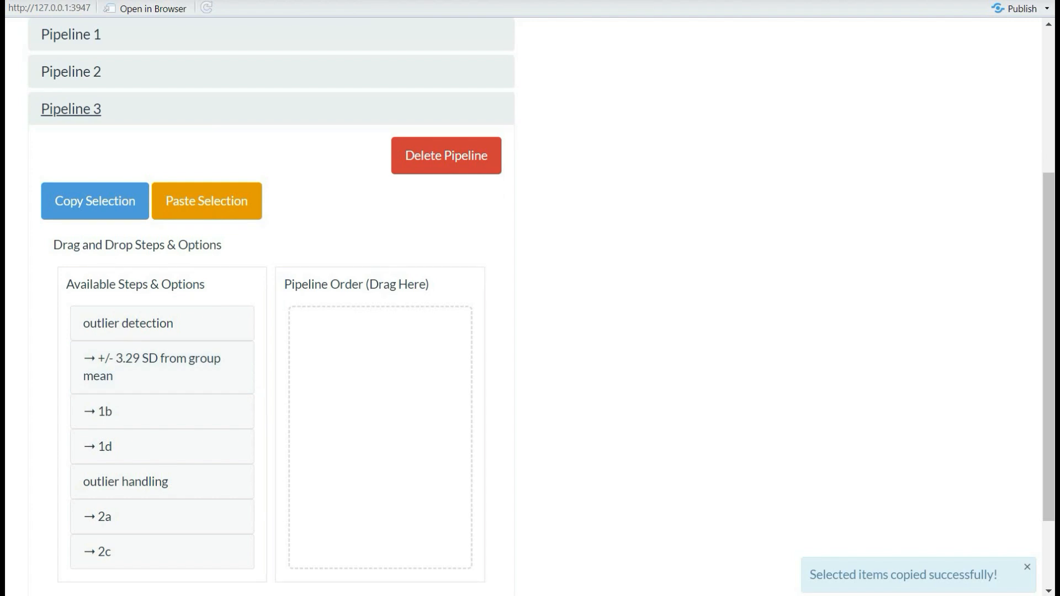
{"action": "left_click", "coordinate": [207, 200]}
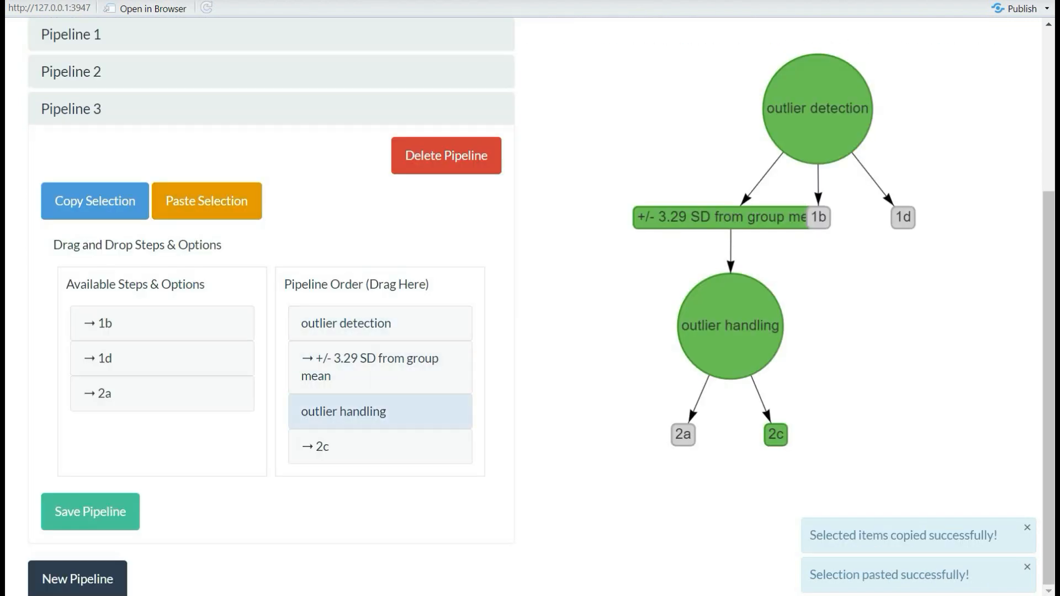
Replace option 2c with 2a in Pipeline 3 and save it
{"action": "left_click", "coordinate": [380, 446]}
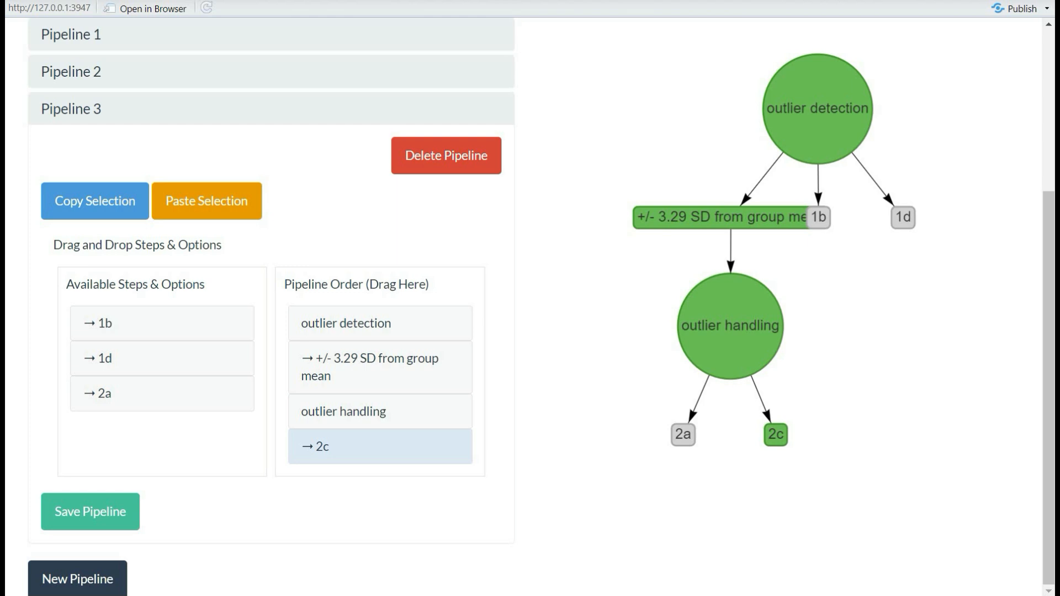
{"action": "mouse_move", "coordinate": [381, 446]}
{"action": "left_mouse_down"}
{"action": "mouse_move", "coordinate": [160, 441]}
{"action": "mouse_move", "coordinate": [160, 411]}
{"action": "mouse_move", "coordinate": [380, 446]}
{"action": "left_mouse_up"}
{"action": "left_click", "coordinate": [90, 512]}
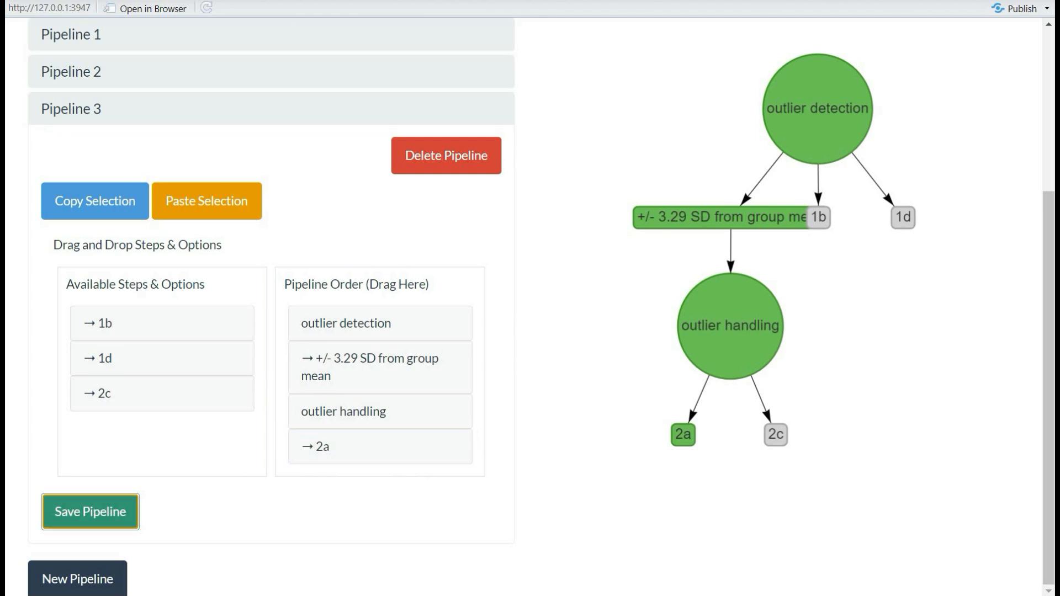
Open Step 1d: Your Multiverse 1.0 and display pipeline_2, then pipeline_3, in the table and diagram
{"action": "scroll", "coordinate": [670, 101], "scroll_direction": "up", "scroll_amount": 5}
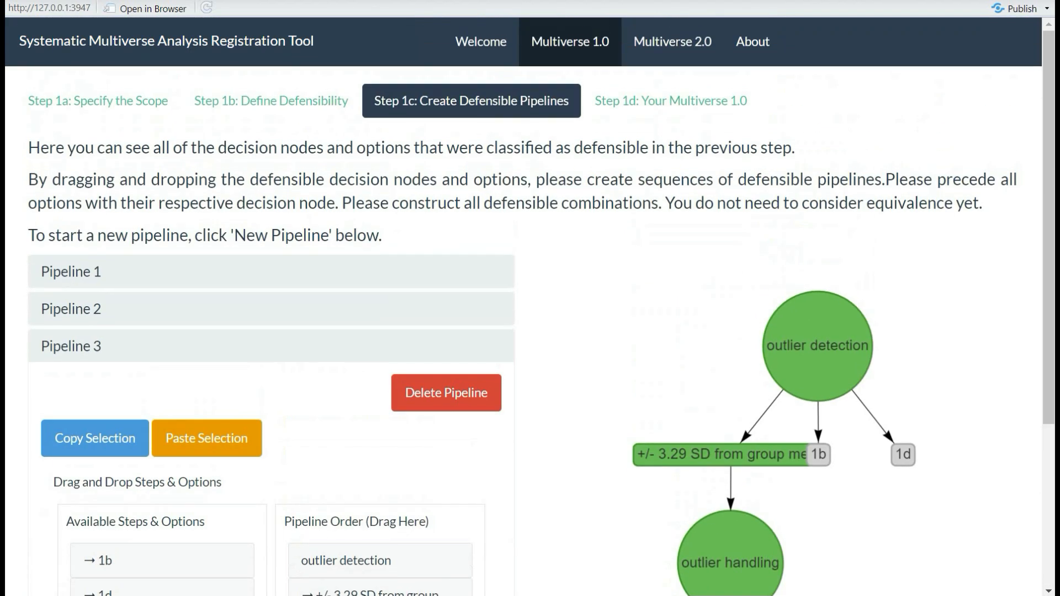
{"action": "left_click", "coordinate": [671, 100]}
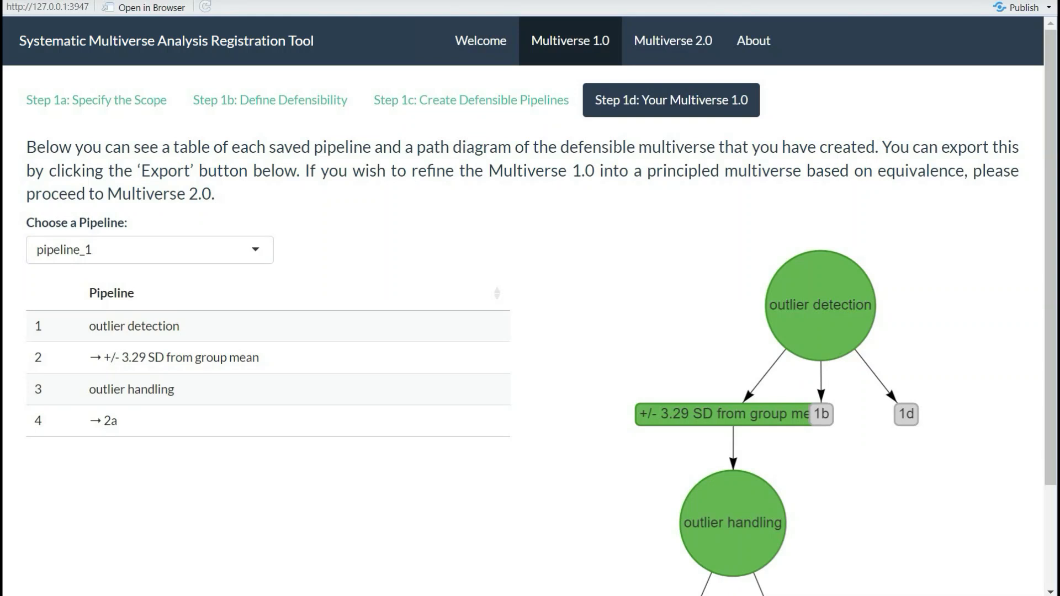
{"action": "left_click", "coordinate": [150, 250]}
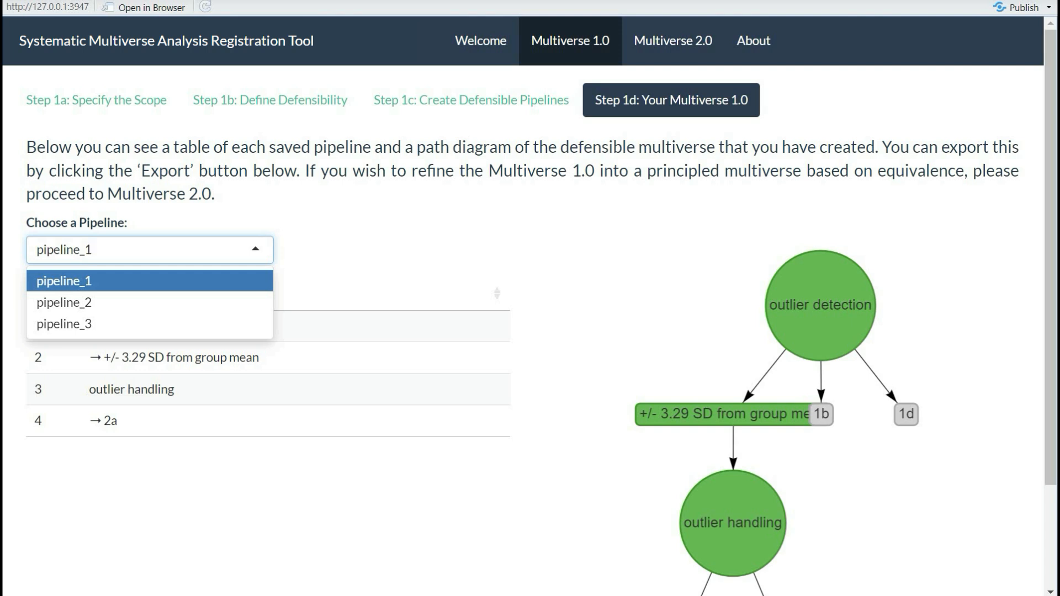
{"action": "left_click", "coordinate": [150, 281]}
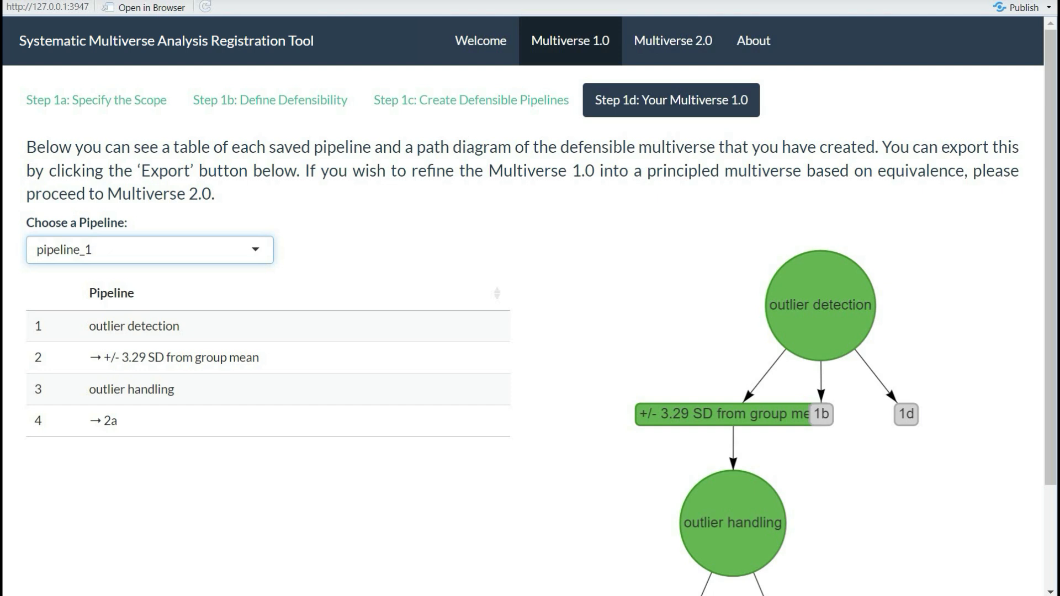
{"action": "key", "text": "Down"}
{"action": "key", "text": "Down"}
{"action": "key", "text": "Return"}
{"action": "key", "text": "Down"}
{"action": "key", "text": "Down"}
{"action": "key", "text": "Return"}
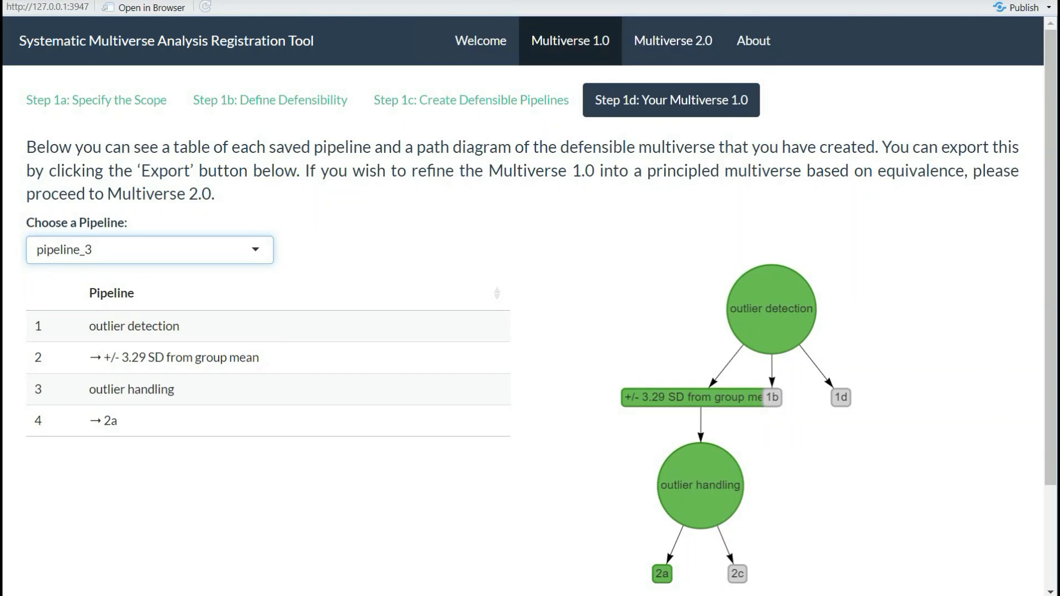
Check the download buttons, then go to Multiverse 2.0's Step 2a Criterion for Equivalence
{"action": "scroll", "coordinate": [530, 304], "scroll_direction": "down", "scroll_amount": 2}
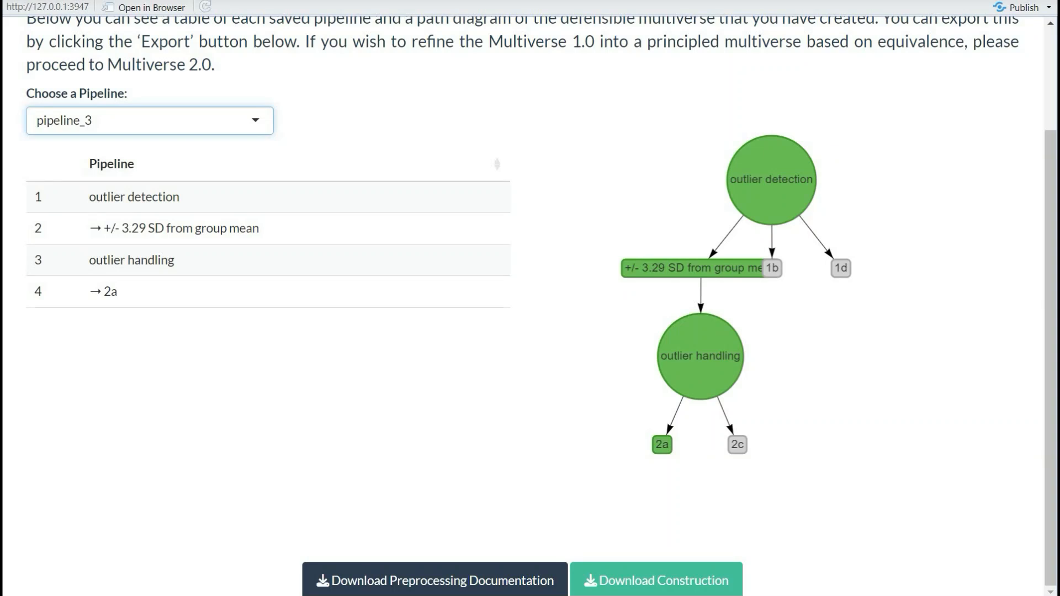
{"action": "scroll", "coordinate": [571, 489], "scroll_direction": "up", "scroll_amount": 2}
{"action": "scroll", "coordinate": [530, 298], "scroll_direction": "up", "scroll_amount": 3}
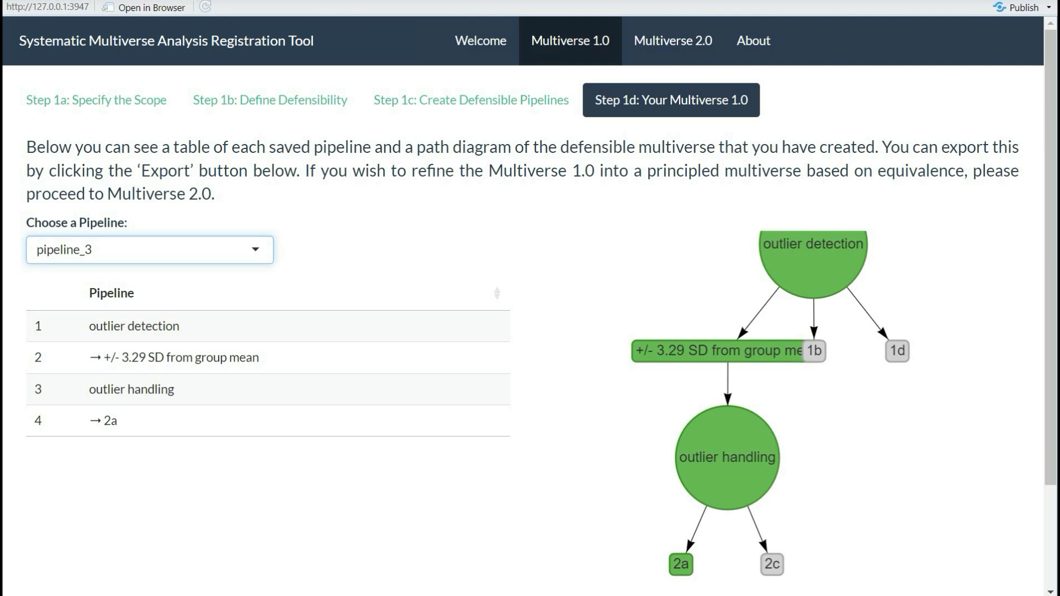
{"action": "left_click", "coordinate": [672, 40]}
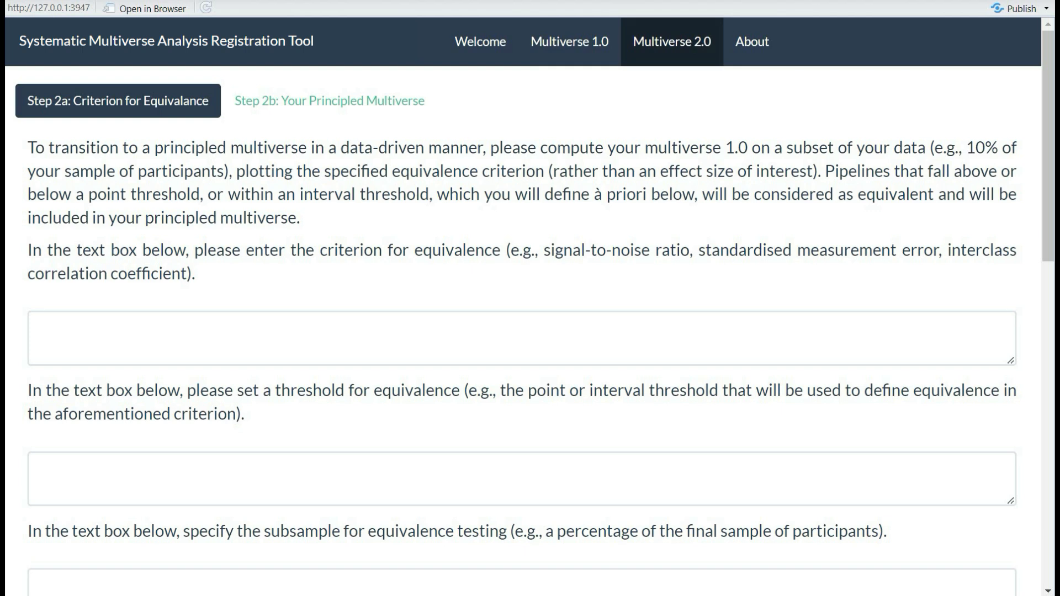
Enter 'standardised measurement error' as the equivalence criterion and '<0.2' as the threshold
{"action": "left_click", "coordinate": [42, 330]}
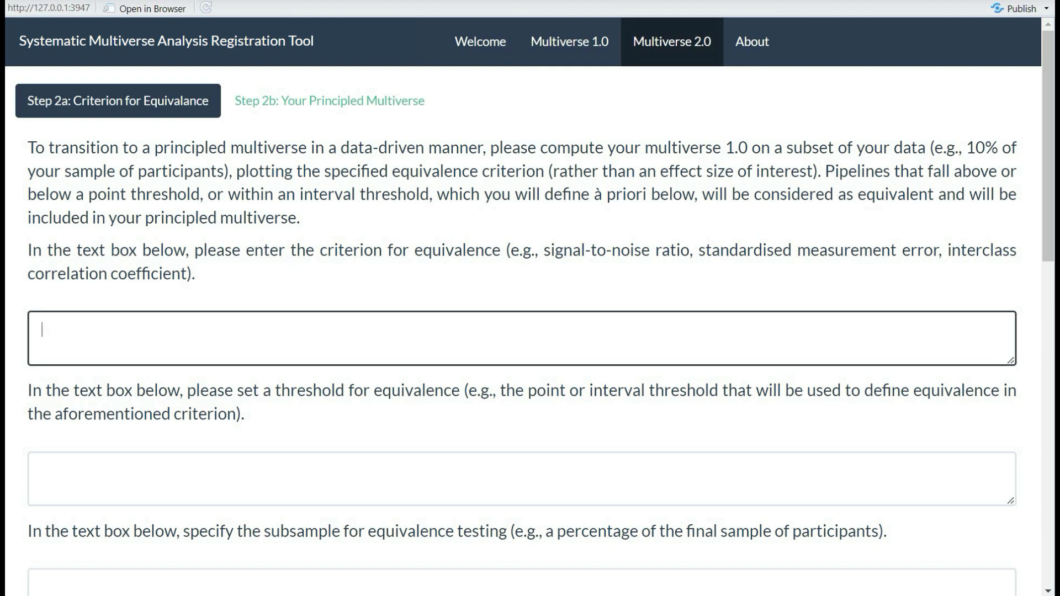
{"action": "type", "text": "standardised measurement error"}
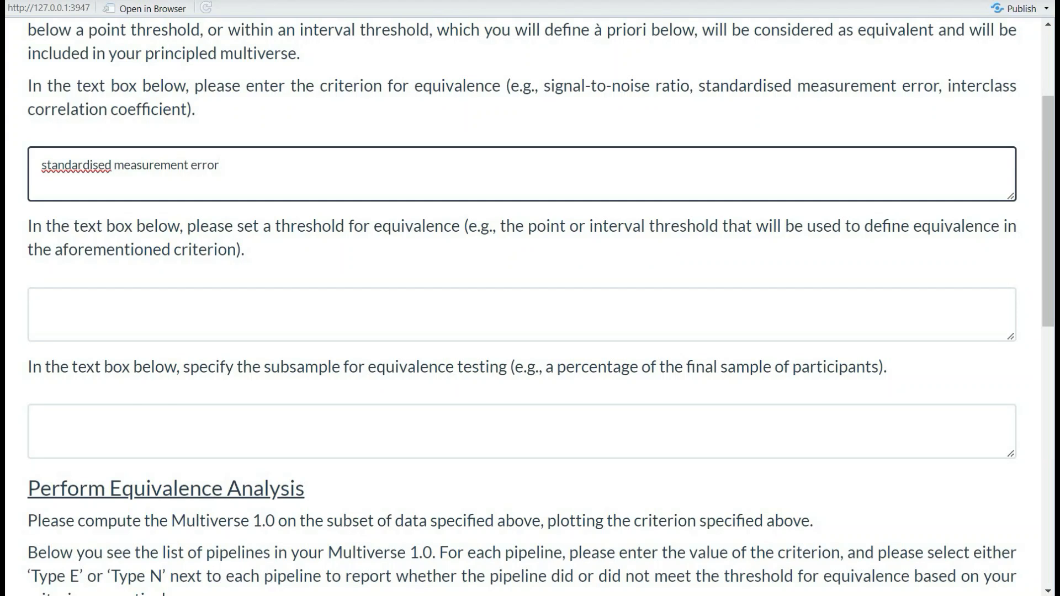
{"action": "left_click", "coordinate": [42, 306]}
{"action": "type", "text": "<0.2"}
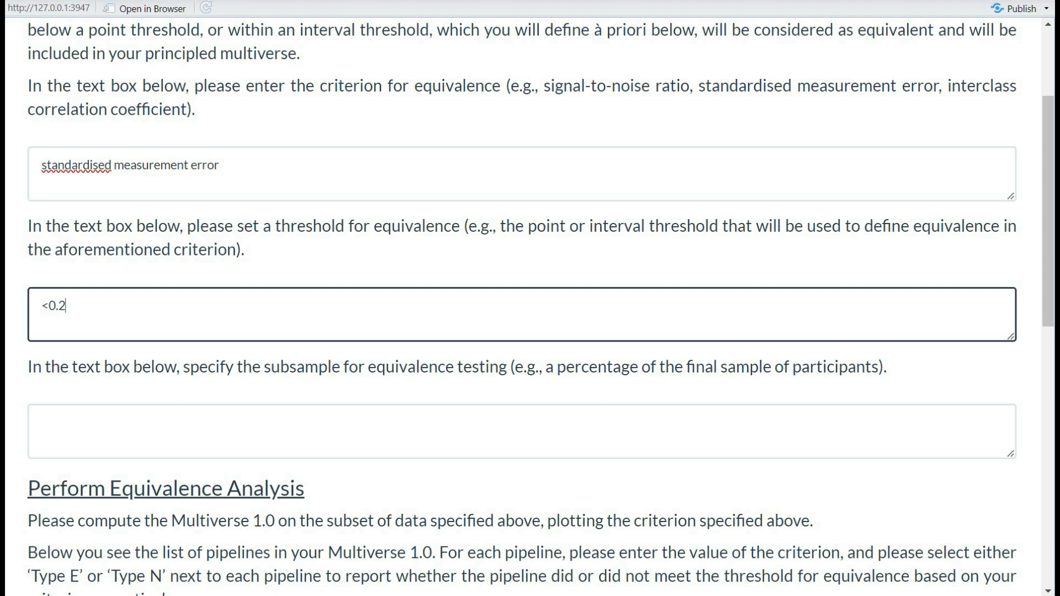
{"action": "scroll", "coordinate": [522, 298], "scroll_direction": "down", "scroll_amount": 3}
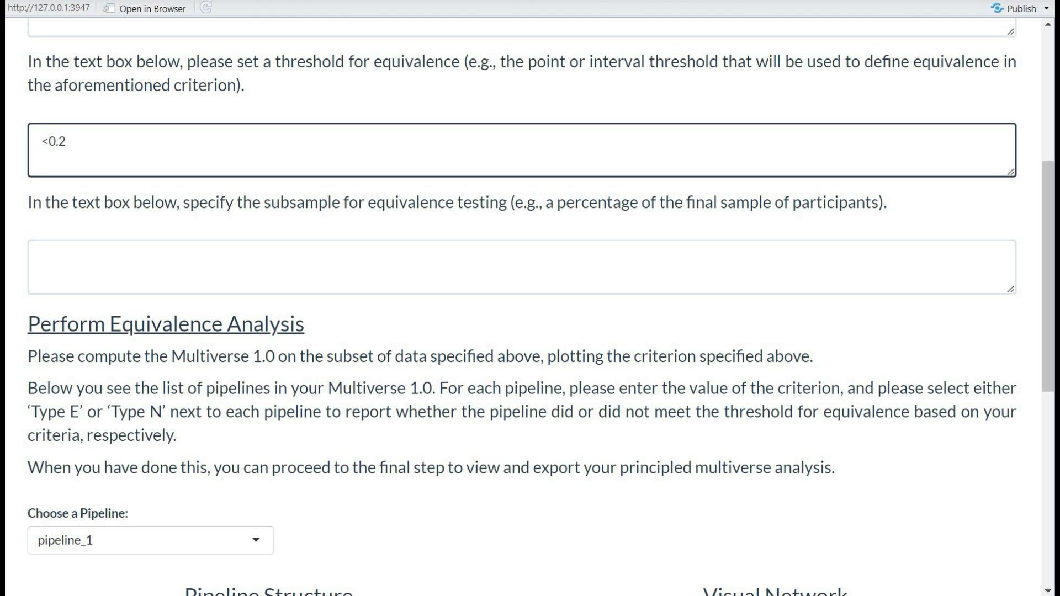
Enter 10% in the subsample field for equivalence testing
{"action": "left_click", "coordinate": [43, 259]}
{"action": "type", "text": "10%"}
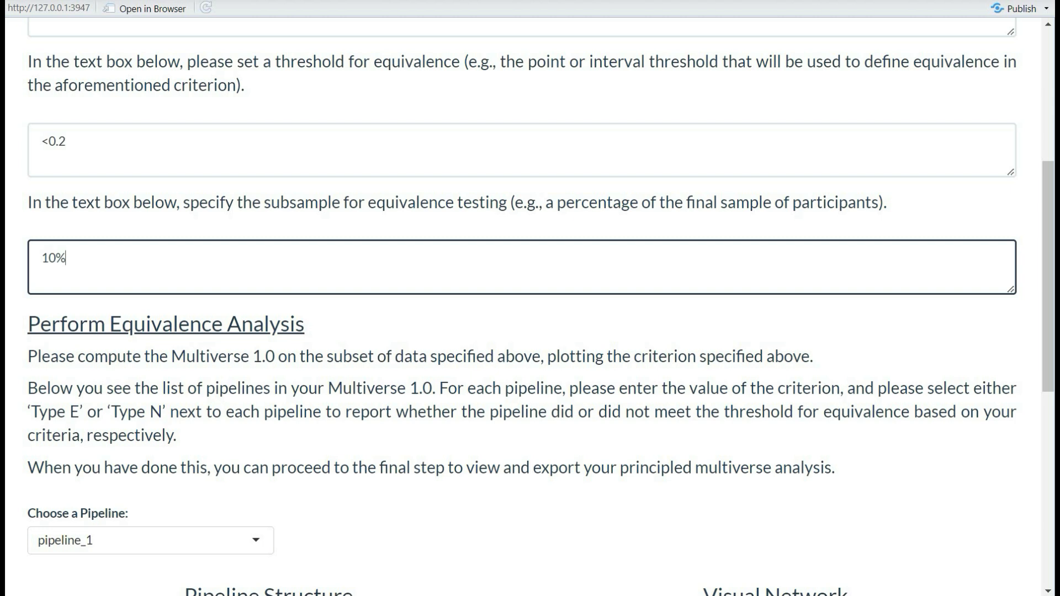
With pipeline_1 chosen, enter quality metric value 0.18 and mark it Type E
{"action": "scroll", "coordinate": [530, 306], "scroll_direction": "down", "scroll_amount": 3}
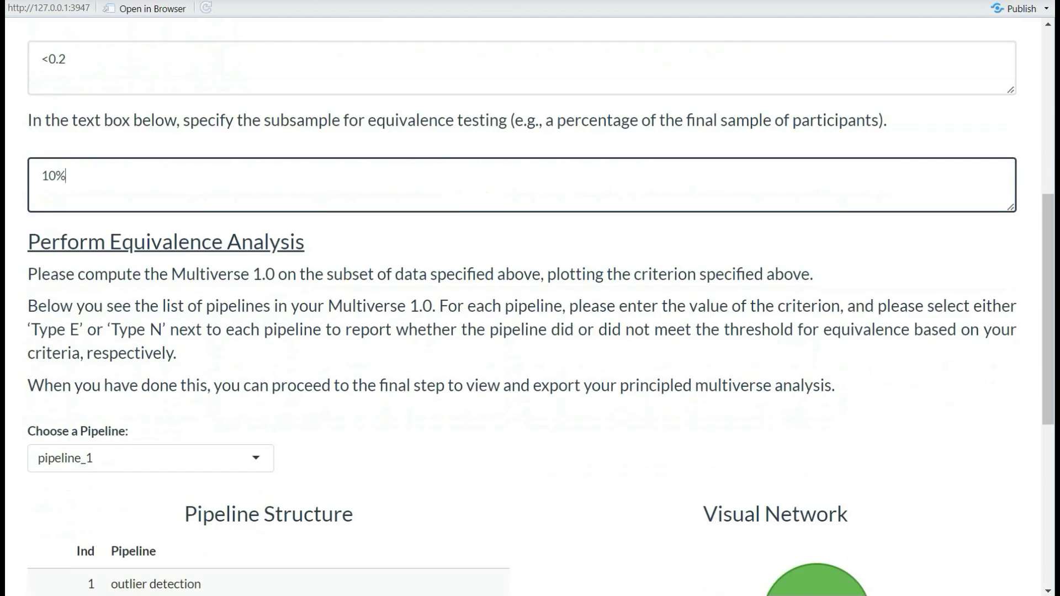
{"action": "scroll", "coordinate": [529, 306], "scroll_direction": "down", "scroll_amount": 3}
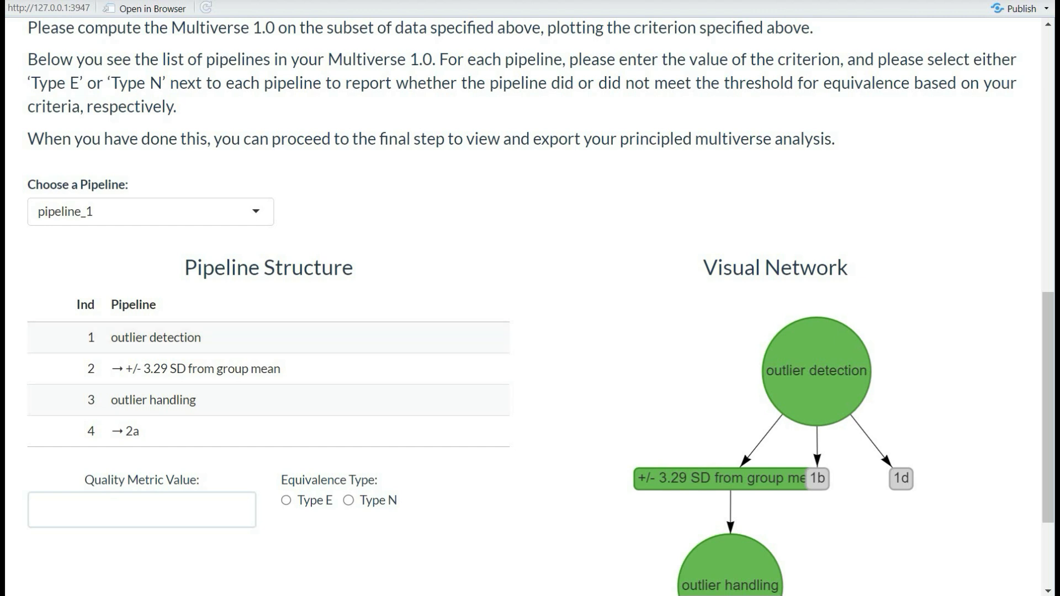
{"action": "left_click", "coordinate": [150, 212]}
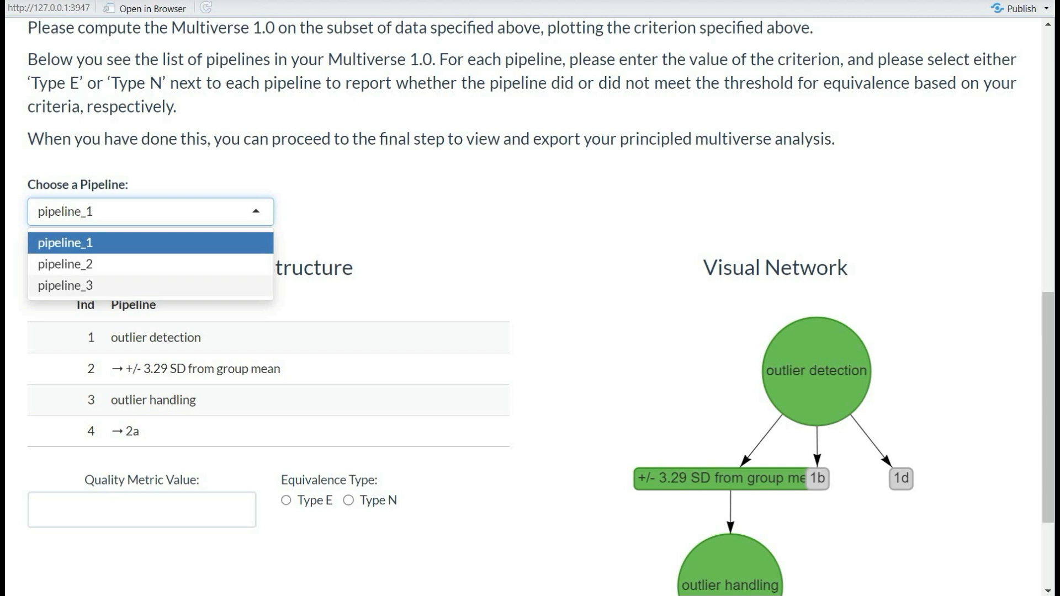
{"action": "left_click", "coordinate": [150, 243]}
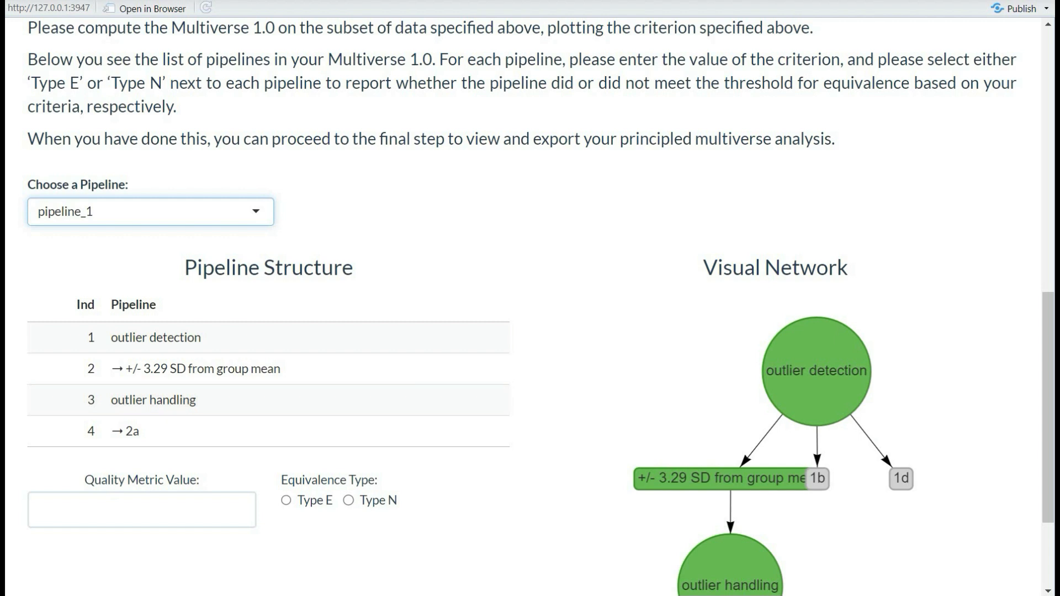
{"action": "left_click", "coordinate": [141, 510]}
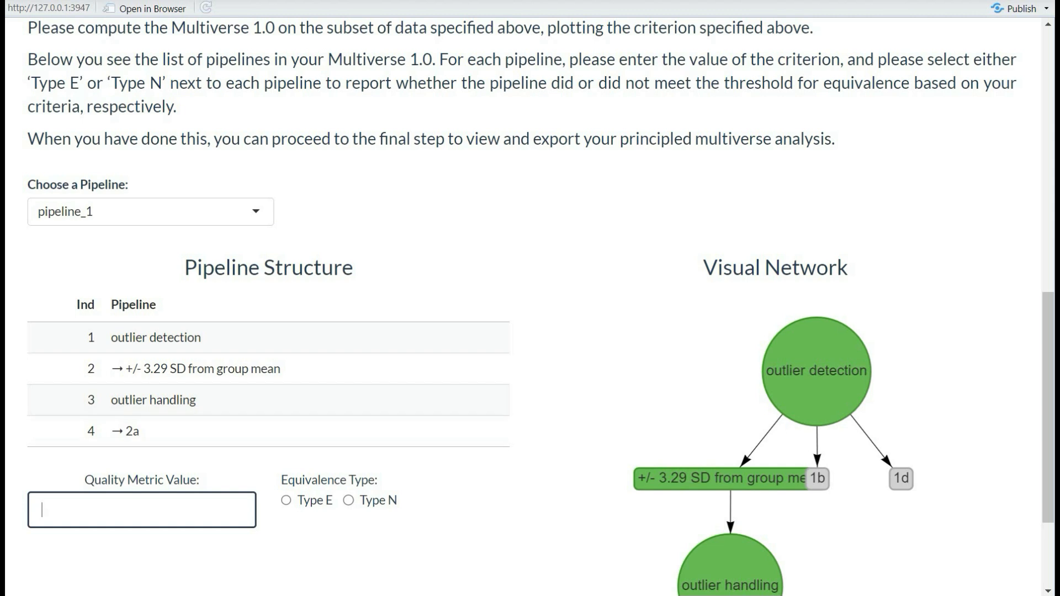
{"action": "type", "text": "0.18"}
{"action": "left_click", "coordinate": [286, 500]}
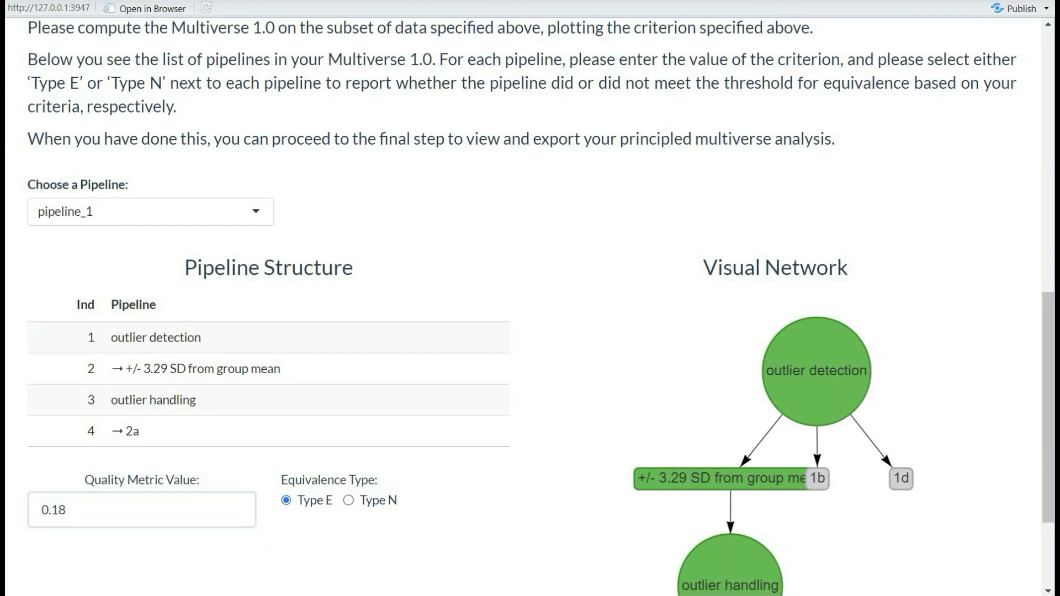
{"action": "left_click", "coordinate": [151, 212]}
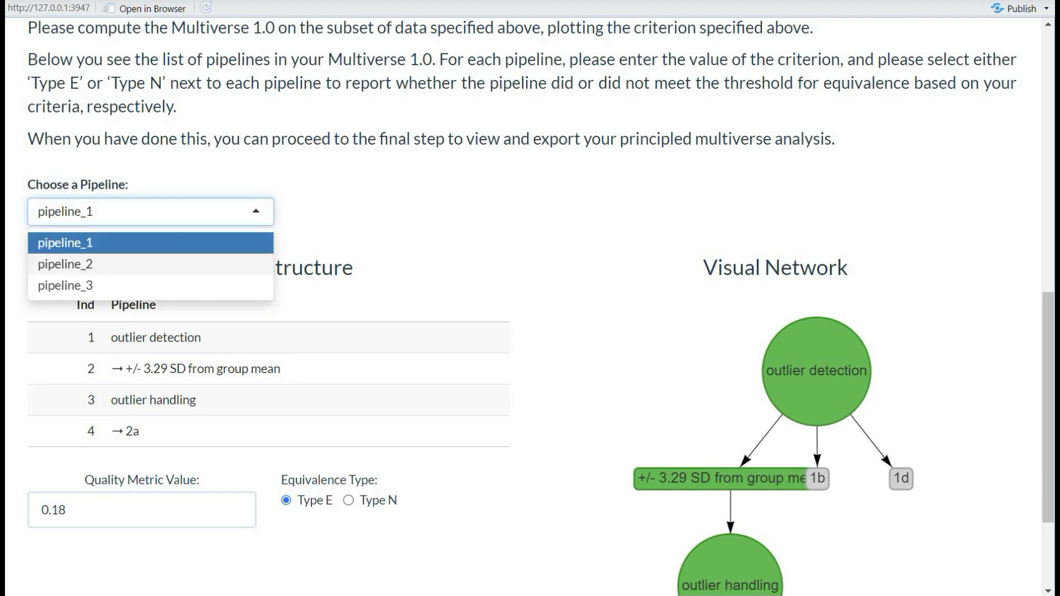
Choose pipeline_2, enter quality metric value 0.15 and mark it Type E
{"action": "left_click", "coordinate": [65, 264]}
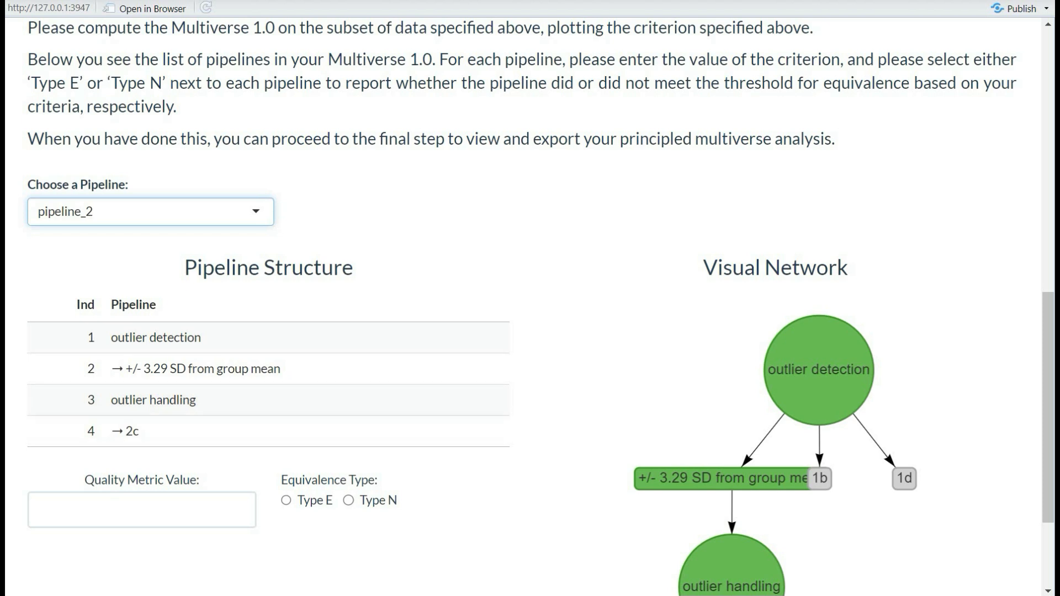
{"action": "left_click", "coordinate": [141, 509]}
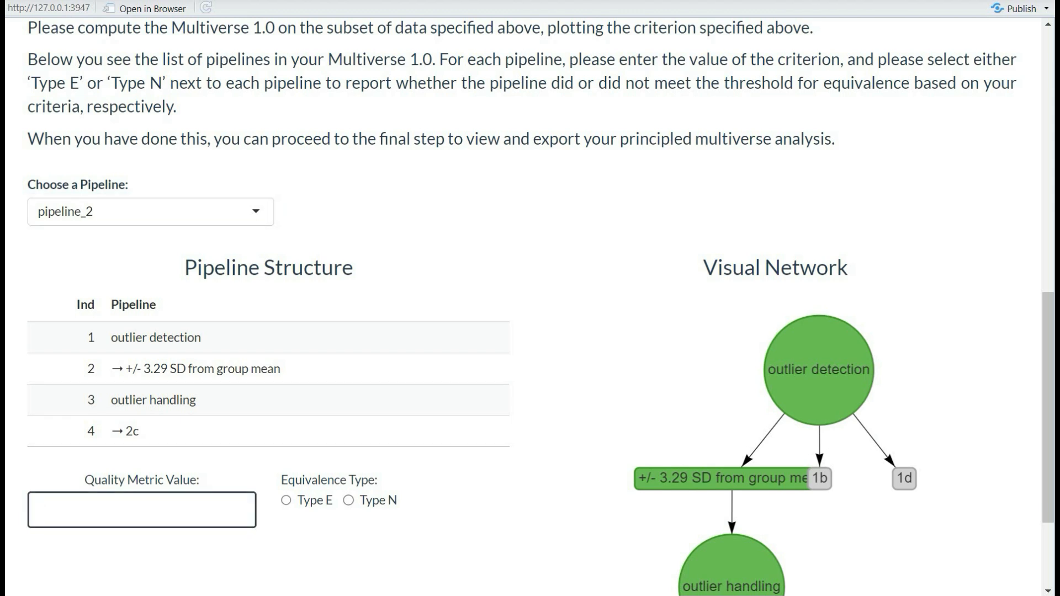
{"action": "type", "text": "0.15"}
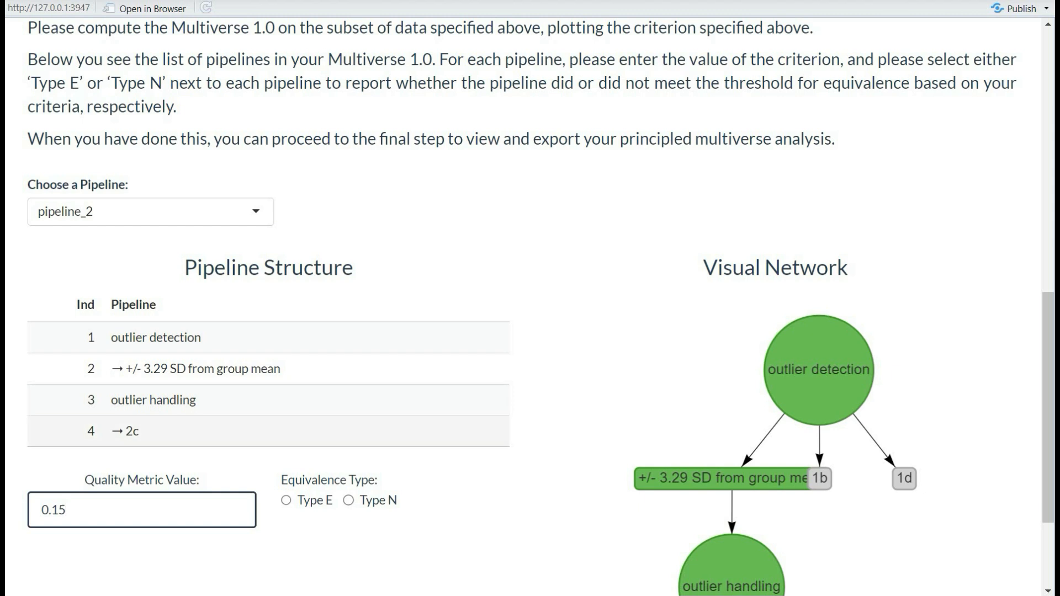
{"action": "scroll", "coordinate": [530, 309], "scroll_direction": "up", "scroll_amount": 7}
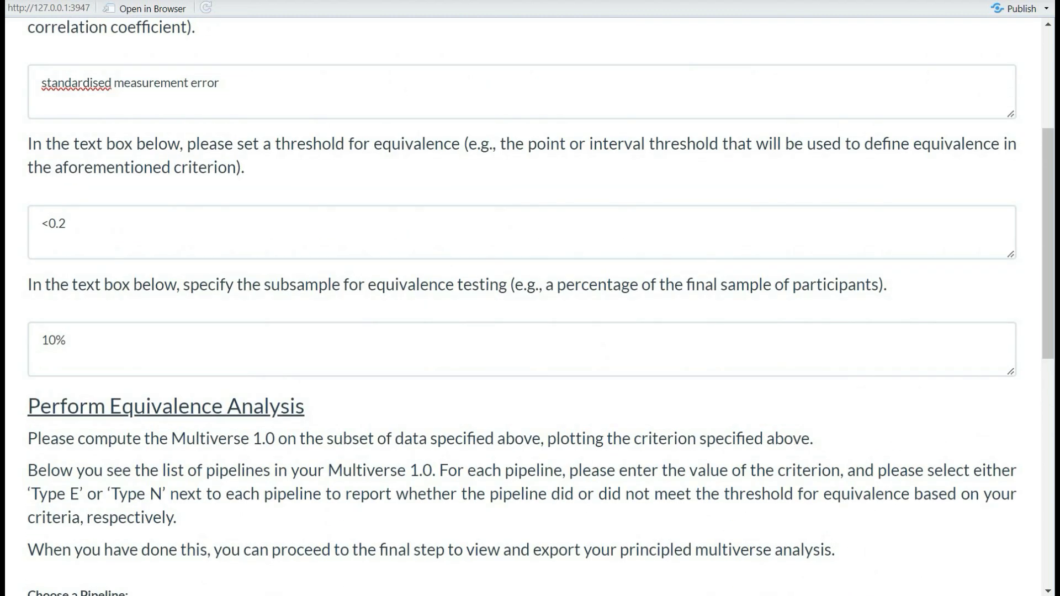
{"action": "scroll", "coordinate": [530, 309], "scroll_direction": "down", "scroll_amount": 9}
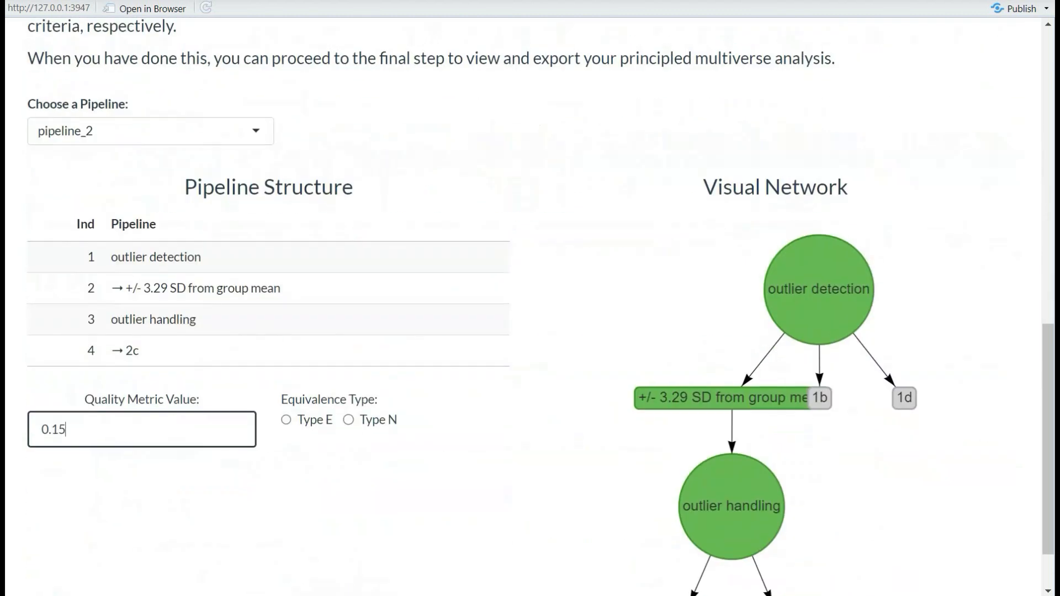
{"action": "left_click", "coordinate": [286, 418]}
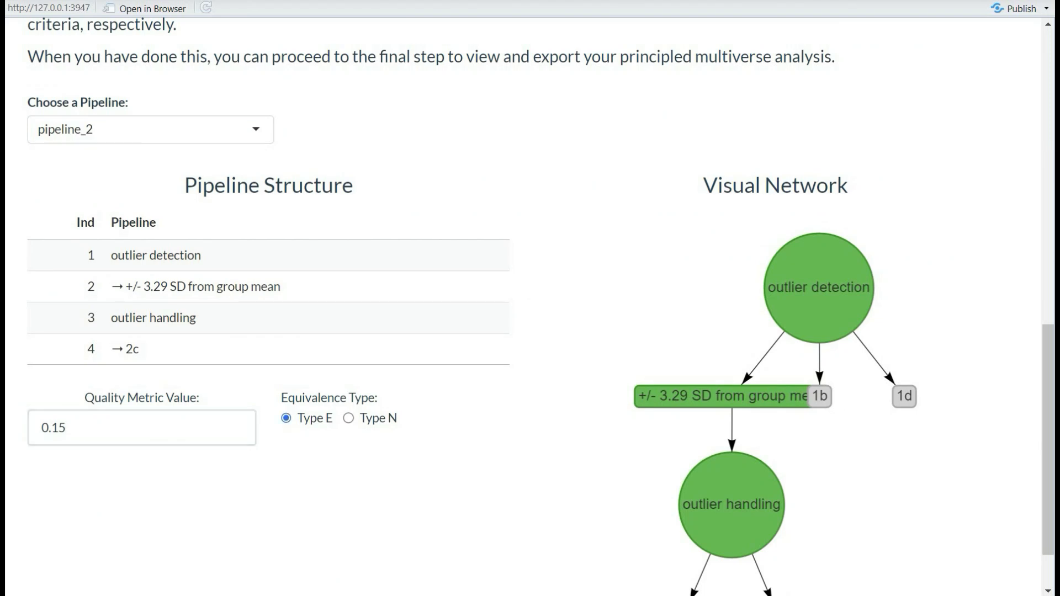
{"action": "left_click", "coordinate": [150, 129]}
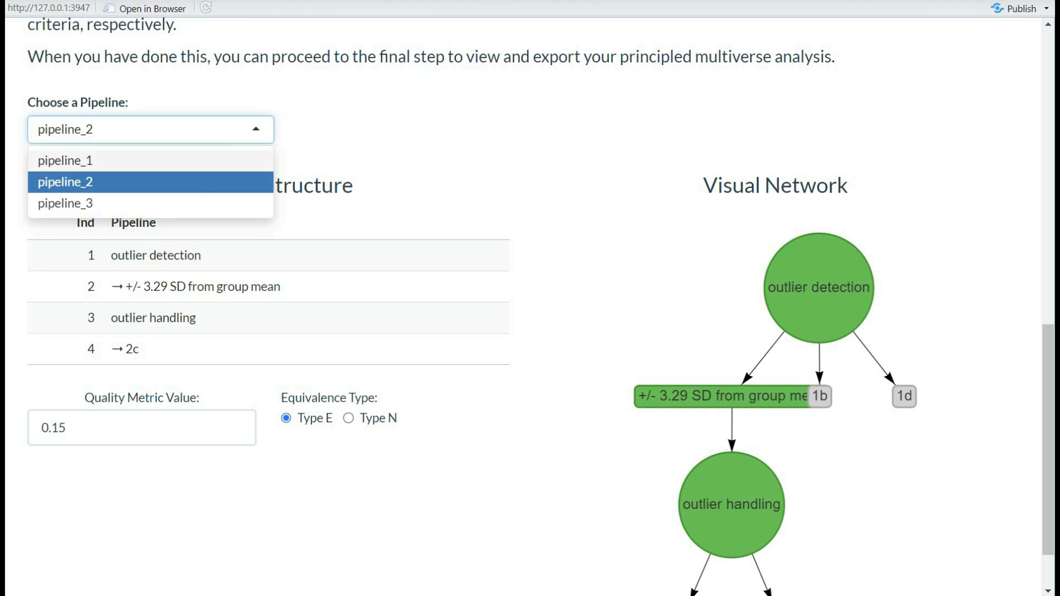
Choose pipeline_3, enter quality metric value 0.24 and mark it Type N
{"action": "left_click", "coordinate": [65, 204]}
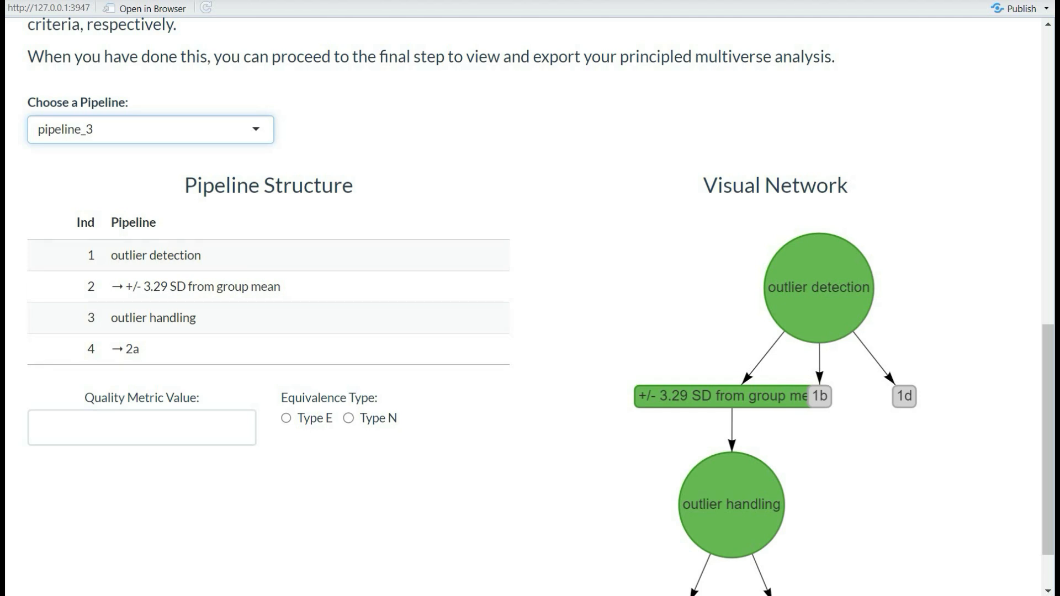
{"action": "left_click", "coordinate": [42, 428]}
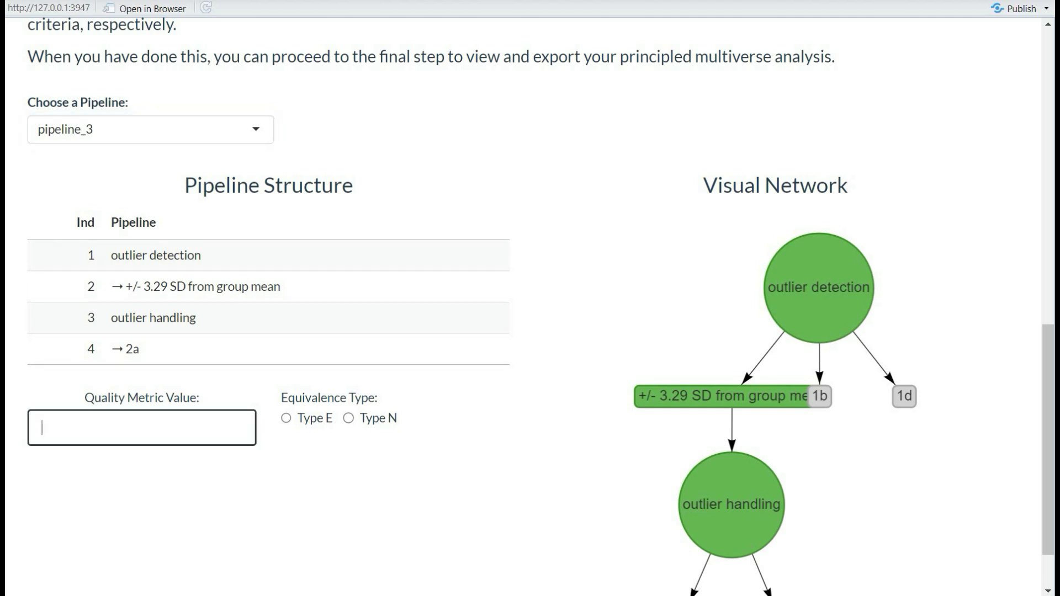
{"action": "type", "text": "0.24"}
{"action": "left_click", "coordinate": [348, 418]}
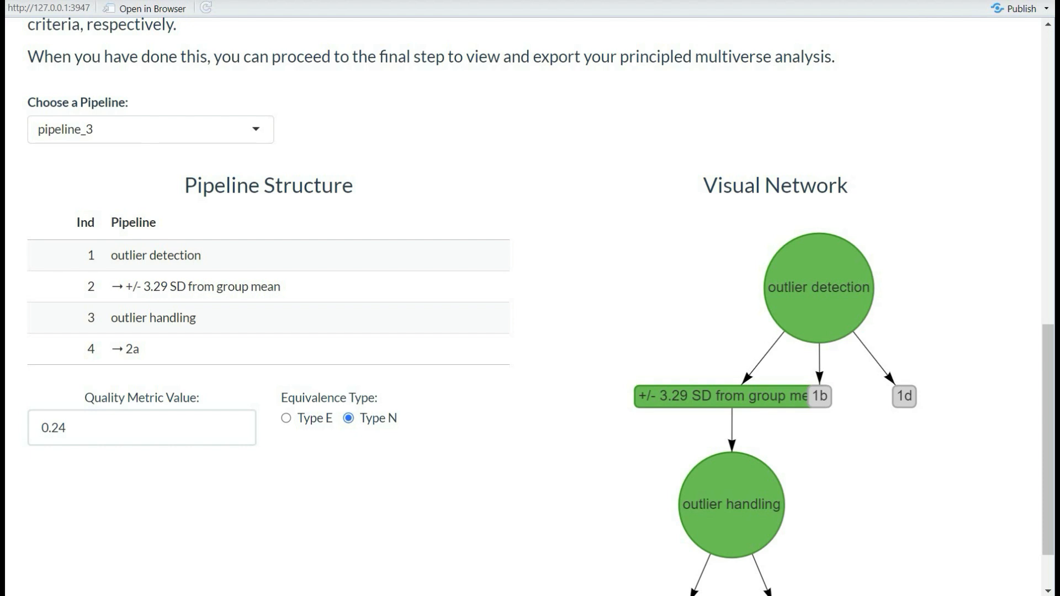
{"action": "scroll", "coordinate": [817, 386], "scroll_direction": "up", "scroll_amount": 3}
{"action": "scroll", "coordinate": [530, 306], "scroll_direction": "up", "scroll_amount": 6}
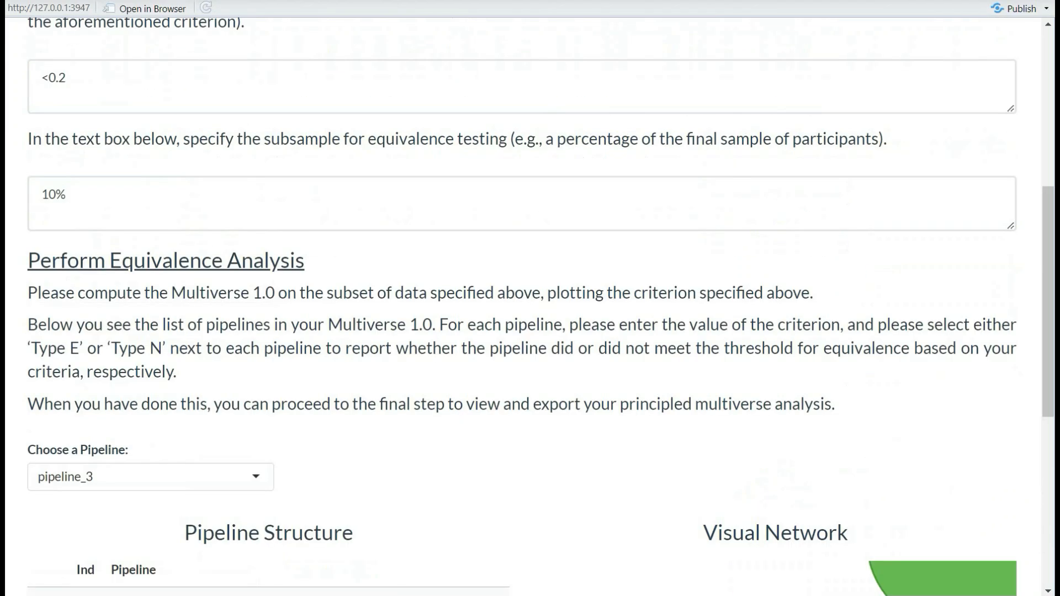
{"action": "scroll", "coordinate": [530, 307], "scroll_direction": "up", "scroll_amount": 7}
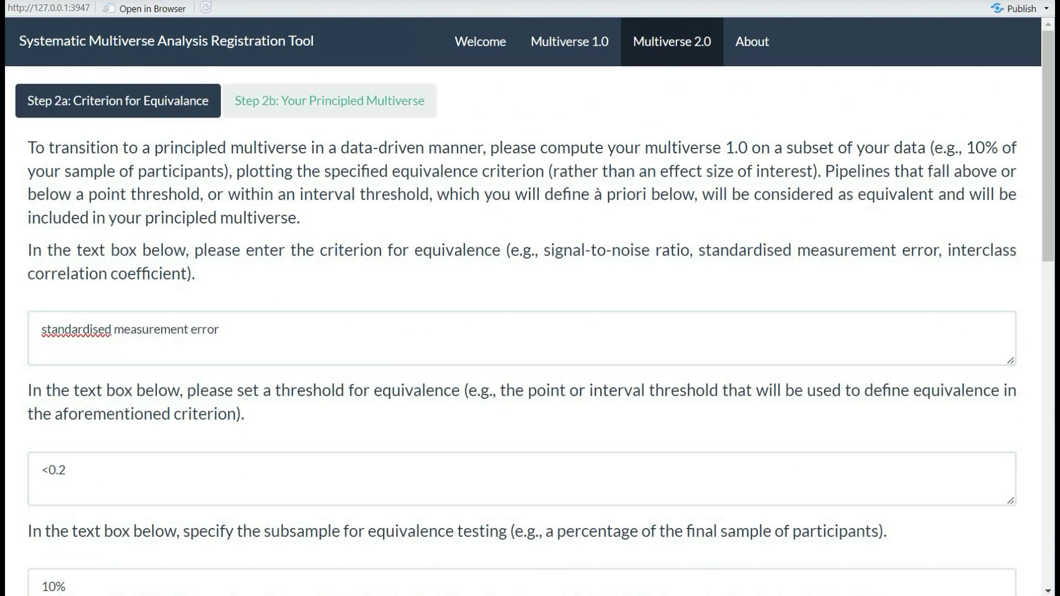
Open Step 2b: Your Principled Multiverse and display Type E pipeline_2's structure and network diagram
{"action": "left_click", "coordinate": [330, 100]}
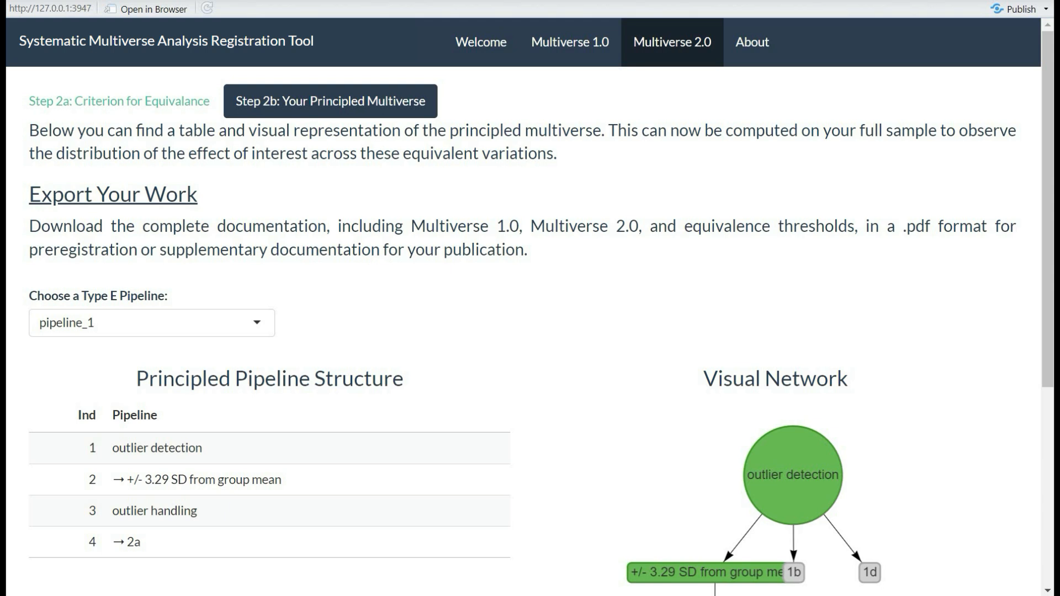
{"action": "left_click", "coordinate": [152, 323]}
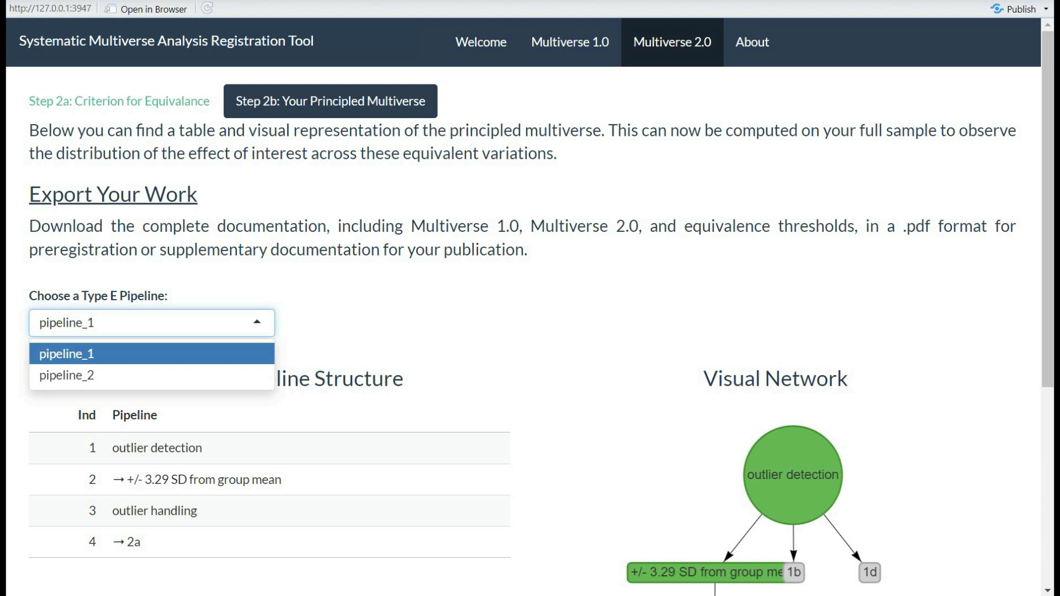
{"action": "left_click", "coordinate": [151, 375]}
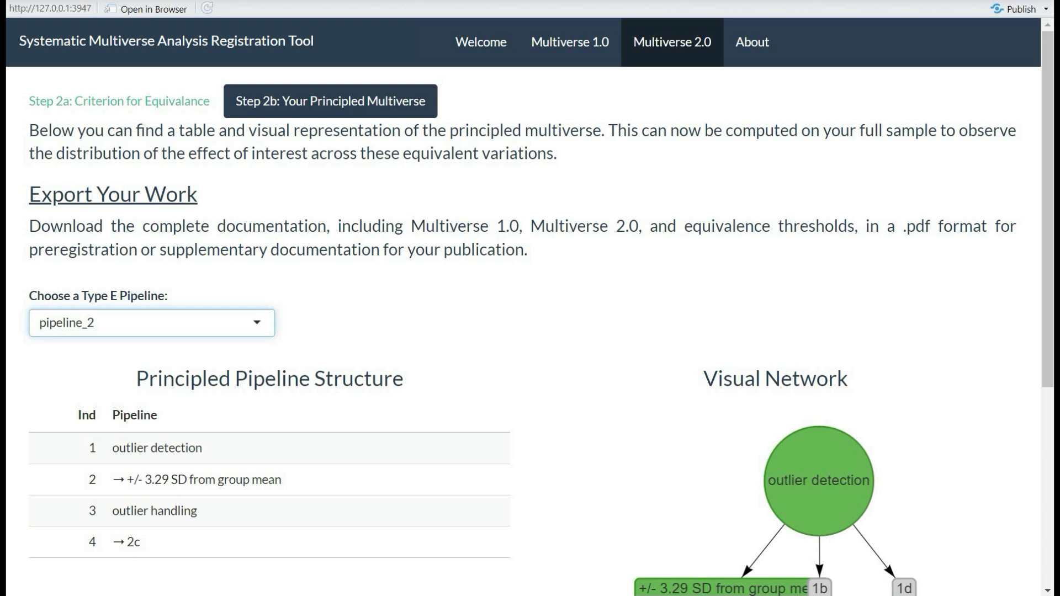
{"action": "scroll", "coordinate": [530, 309], "scroll_direction": "down", "scroll_amount": 6}
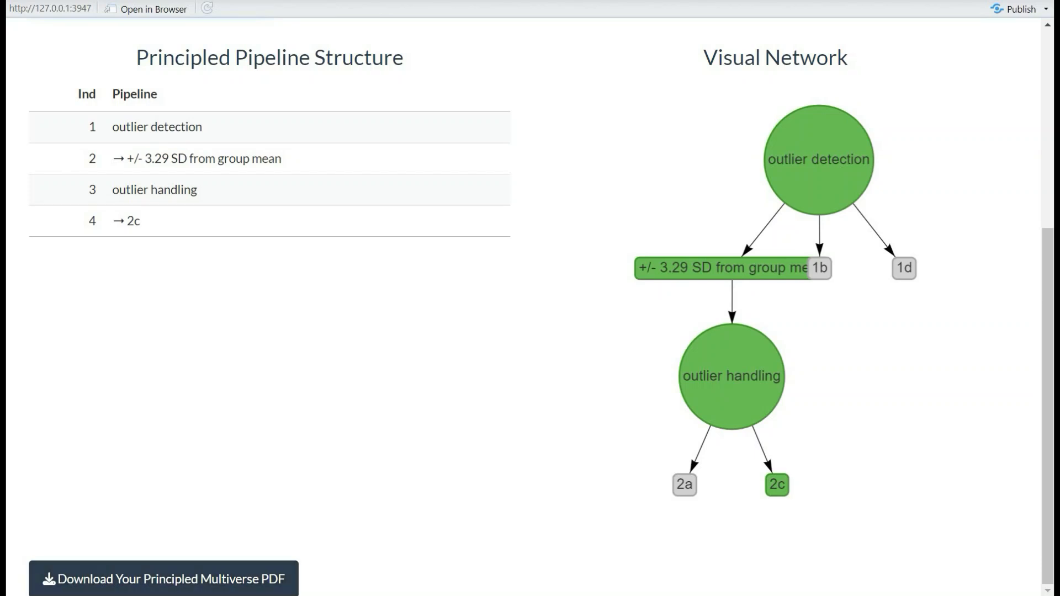
{"action": "scroll", "coordinate": [530, 309], "scroll_direction": "up", "scroll_amount": 6}
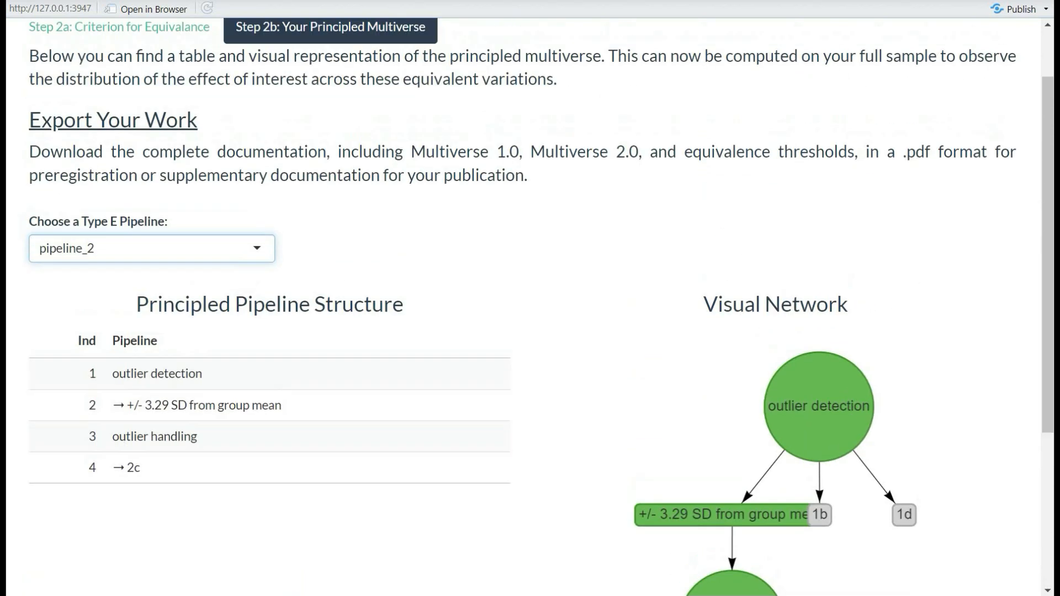